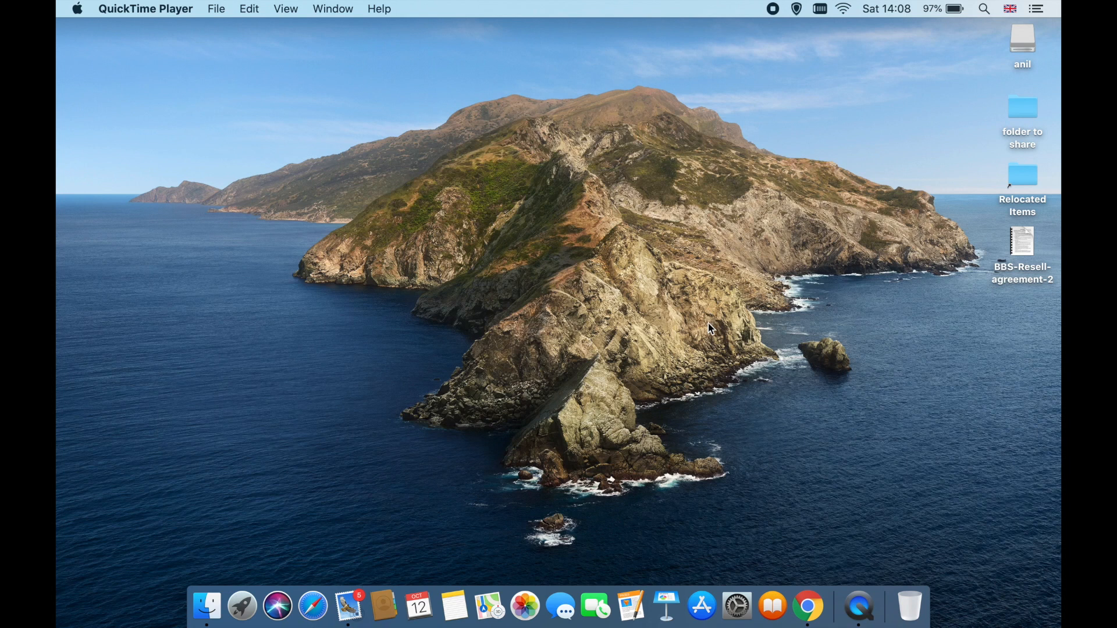
Step: Open virtualbox.org in Google Chrome and download the VirtualBox 6.0.12 package for OS X hosts
left_click(815, 611)
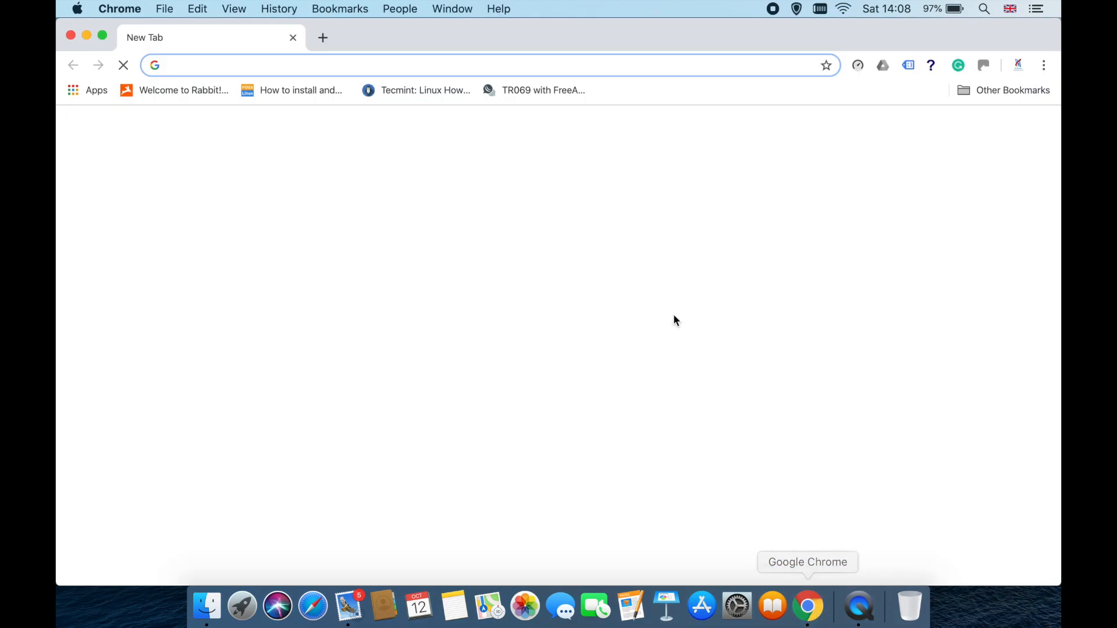
type("vi")
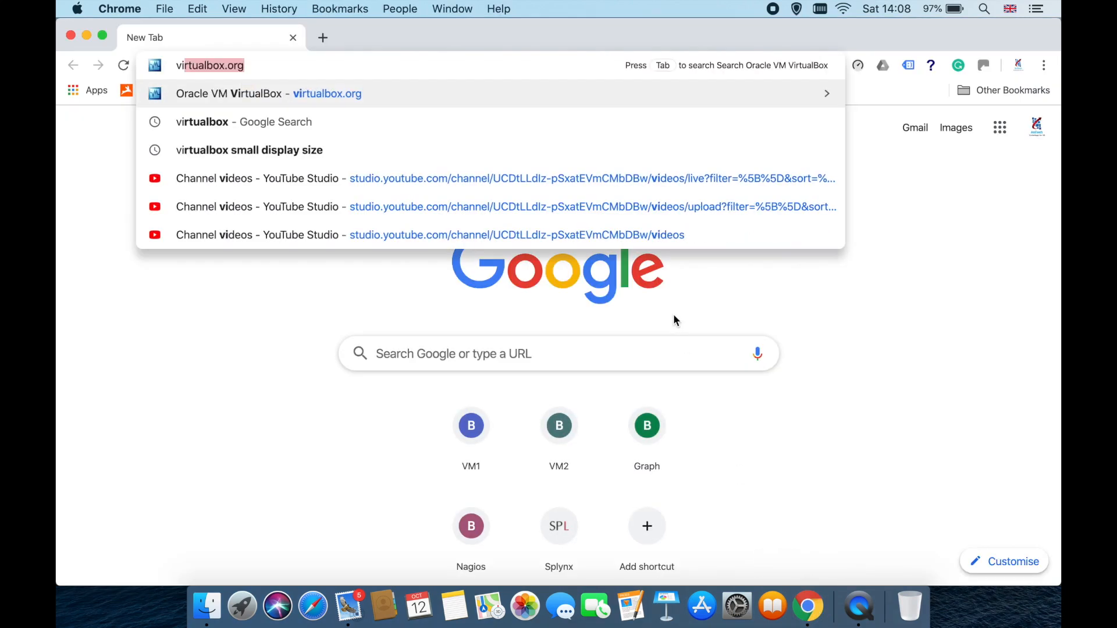
key("Return")
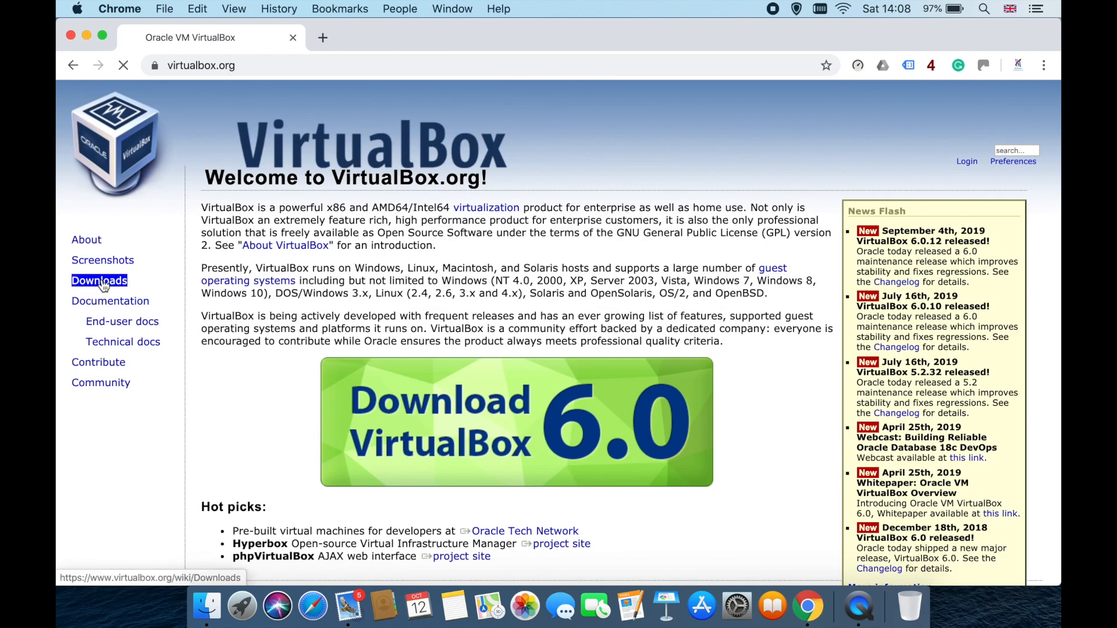
left_click(102, 282)
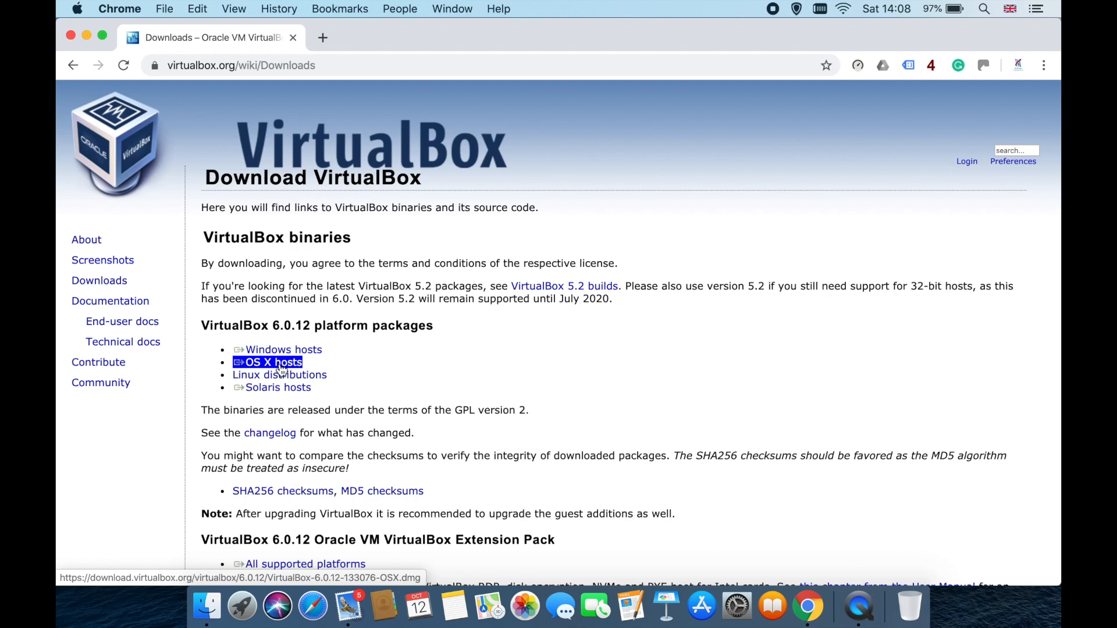
left_click(277, 368)
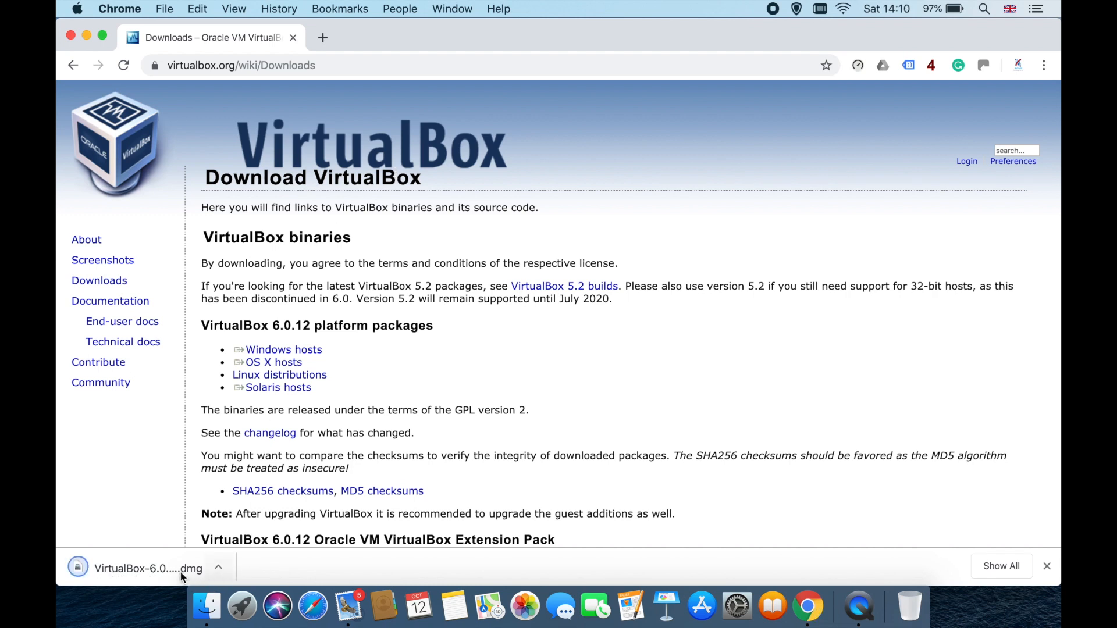
Step: Open the downloaded VirtualBox disk image and launch VirtualBox.pkg, closing the browser and disk image windows
left_click(180, 570)
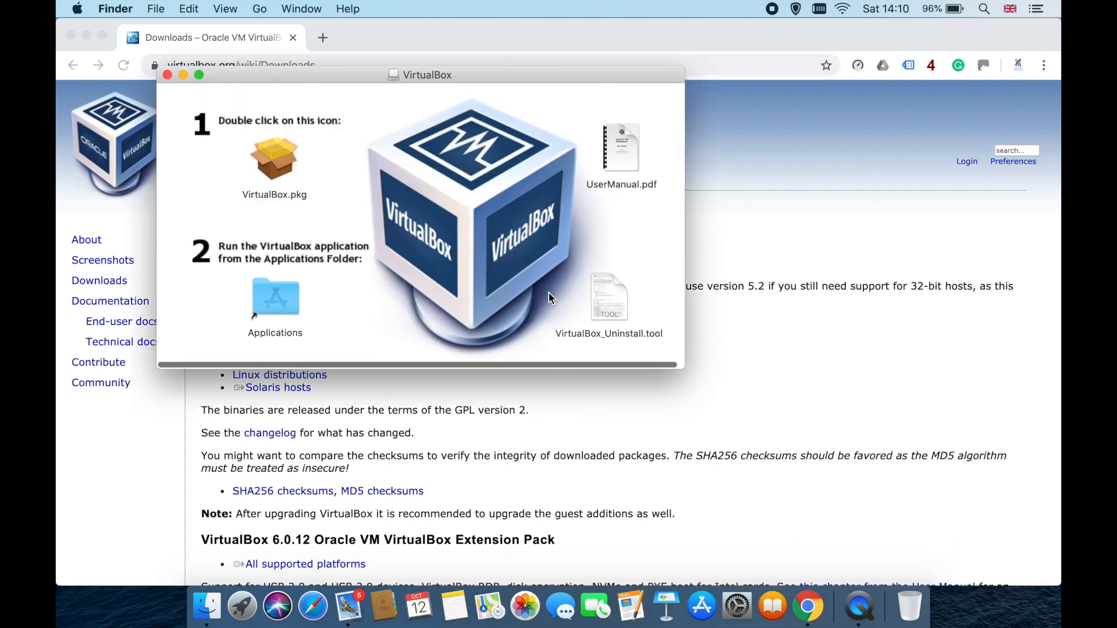
left_click(277, 161)
double_click(277, 160)
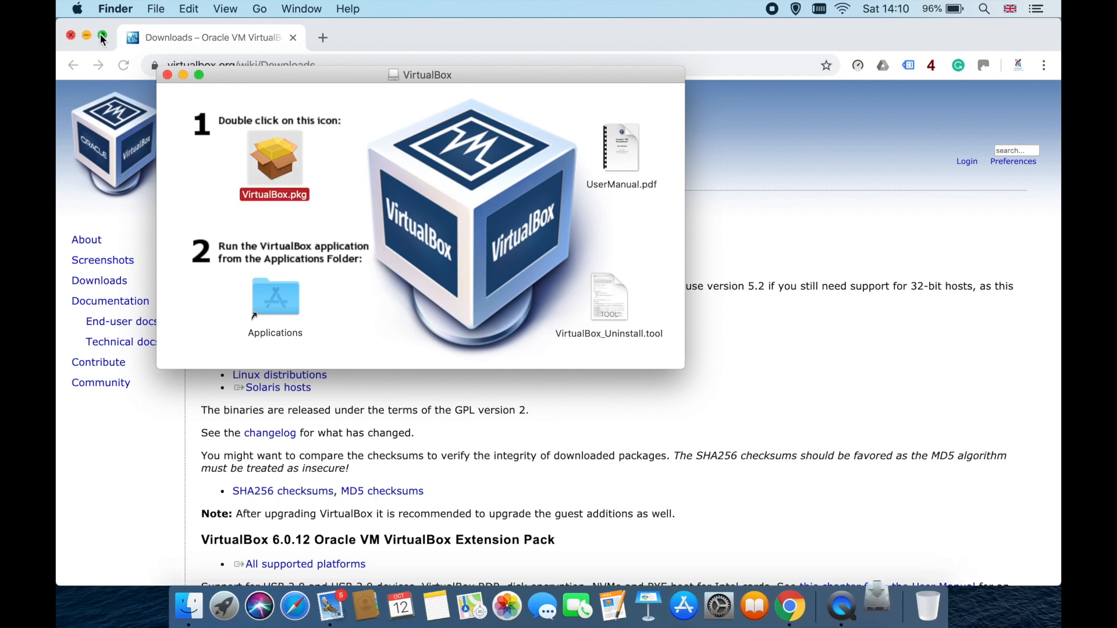
left_click(70, 35)
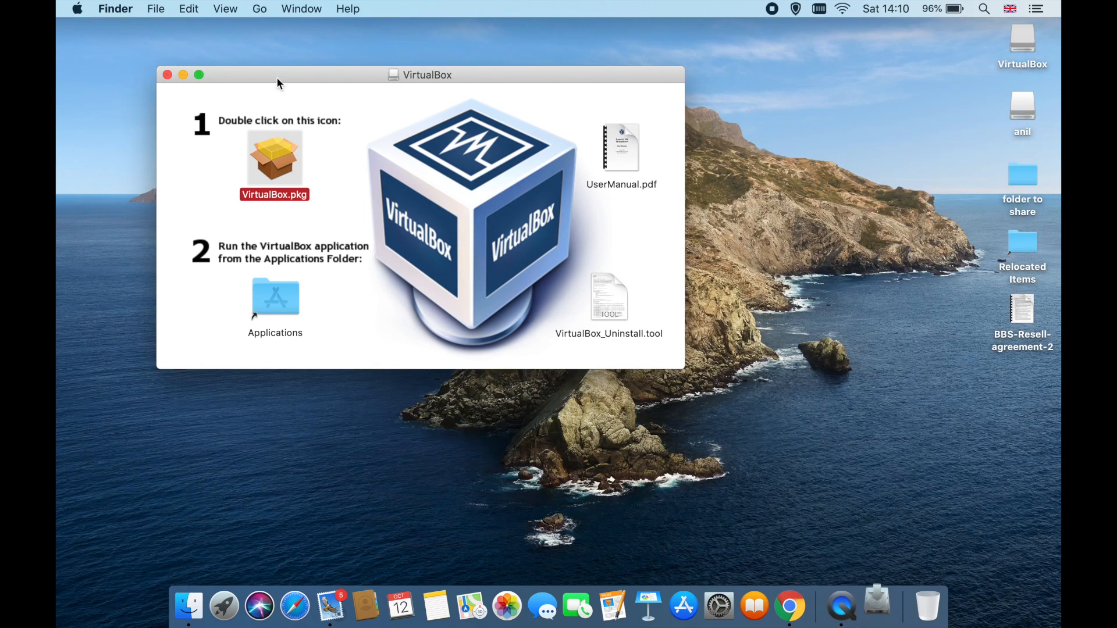
left_click_drag(277, 77, 326, 76)
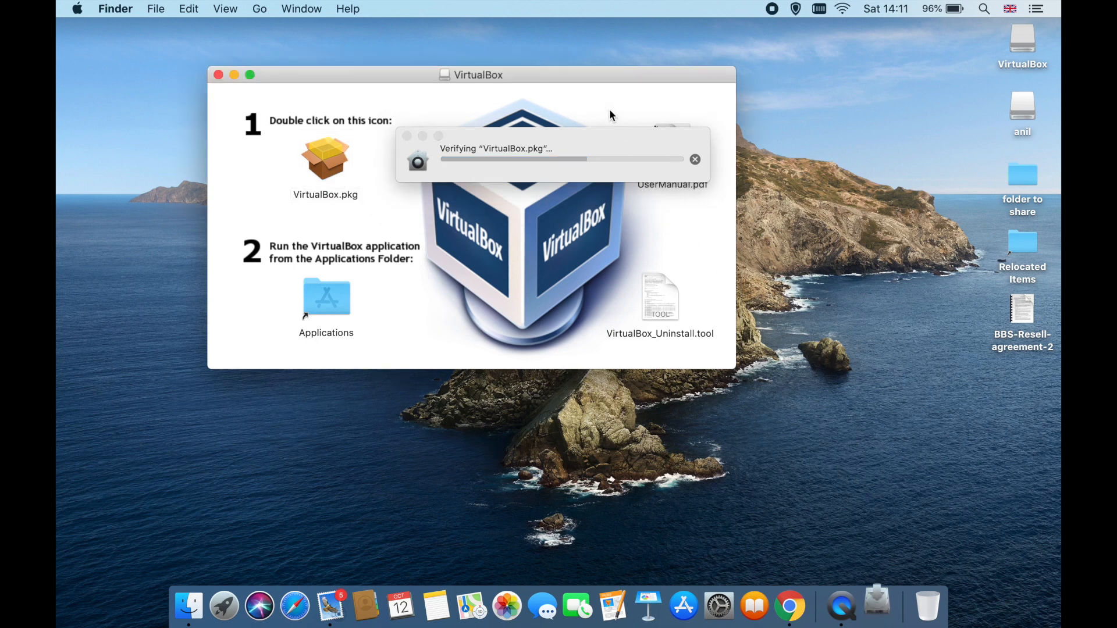
left_click(218, 75)
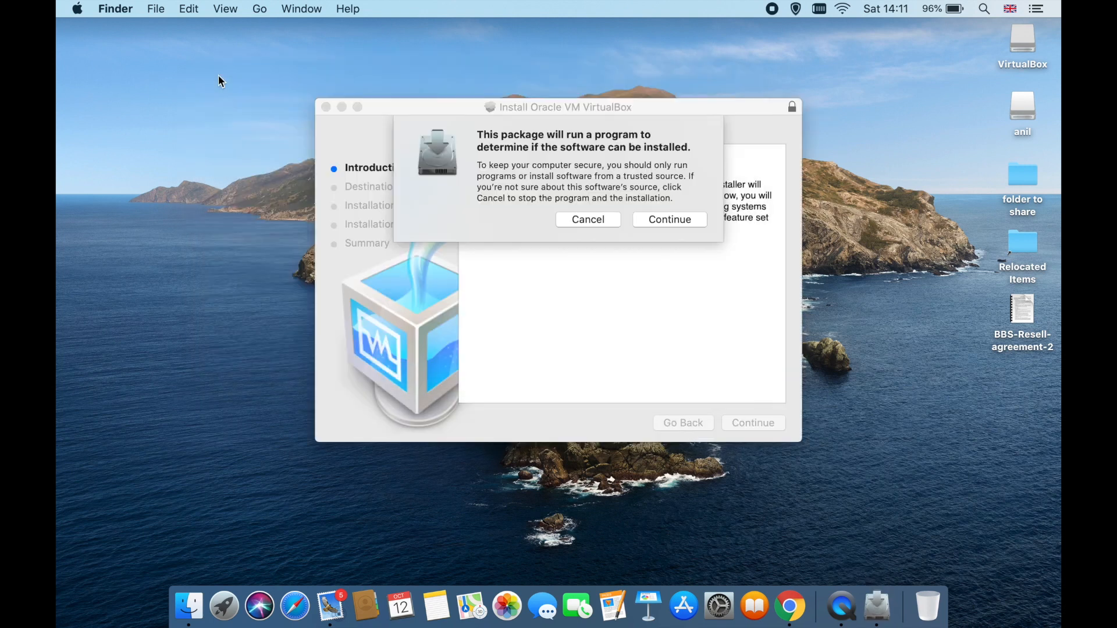
Step: Allow the package check and run the standard VirtualBox installation, authorising it with the account password
left_click(672, 220)
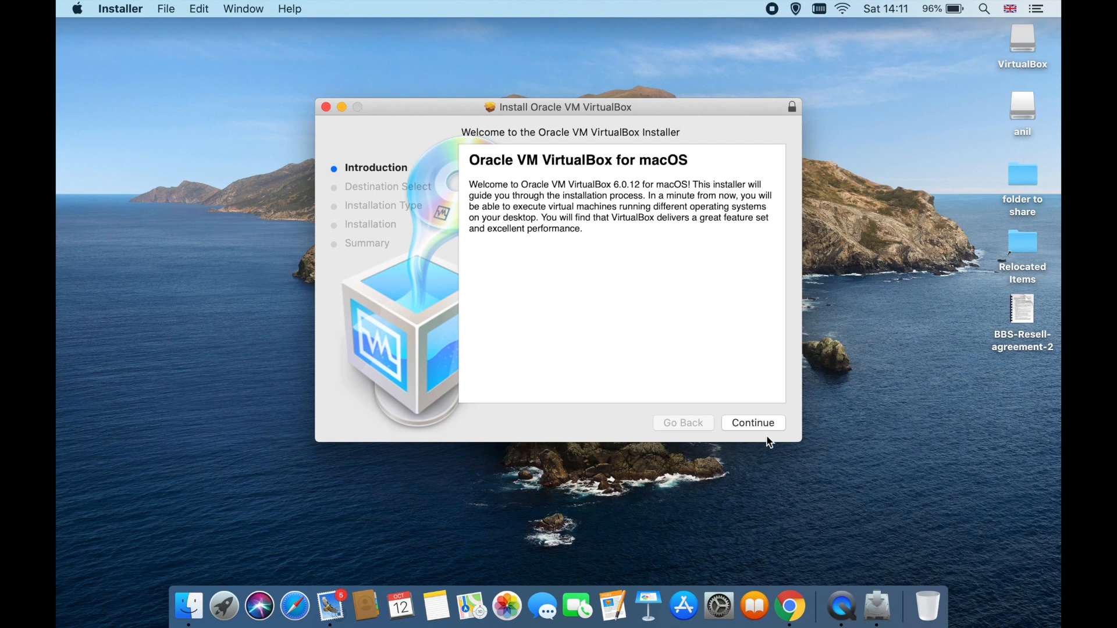
left_click(762, 425)
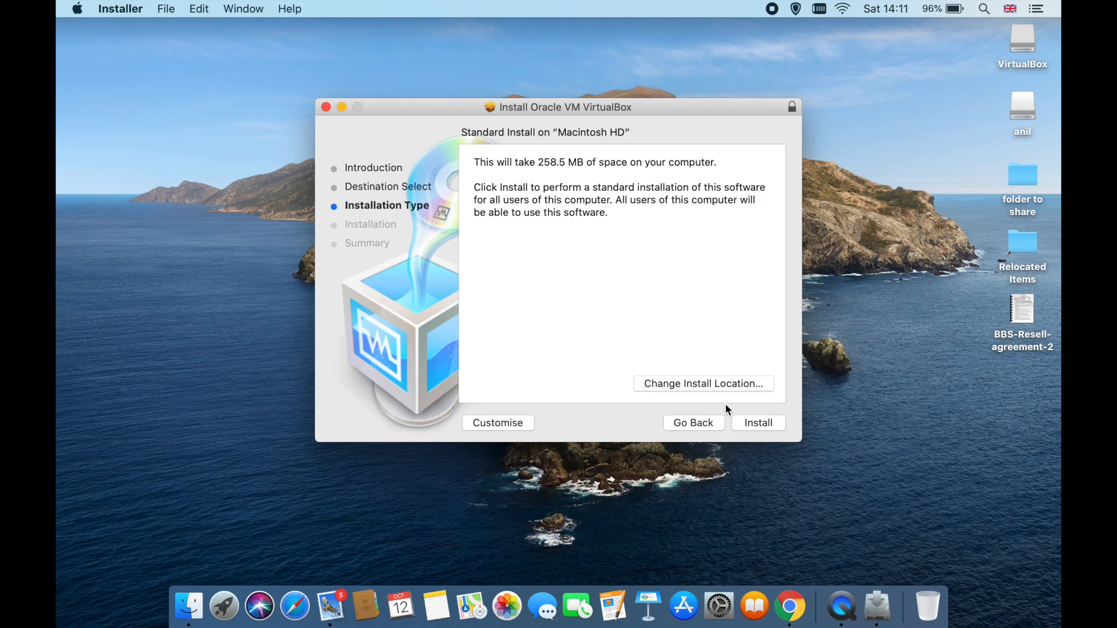
left_click(765, 427)
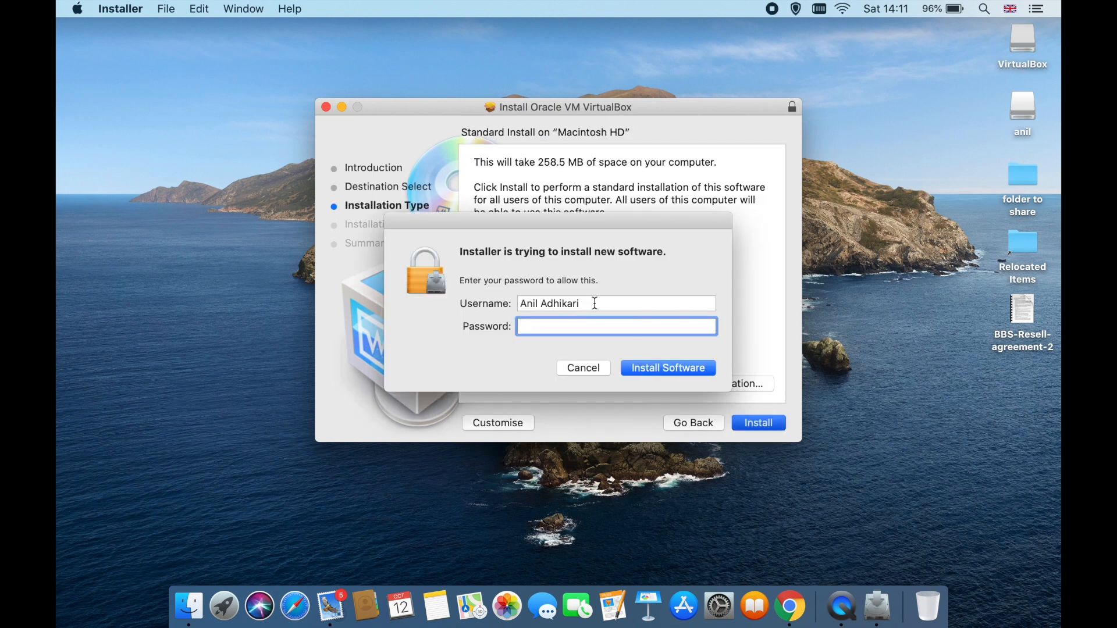
type("•••••••••")
left_click(662, 368)
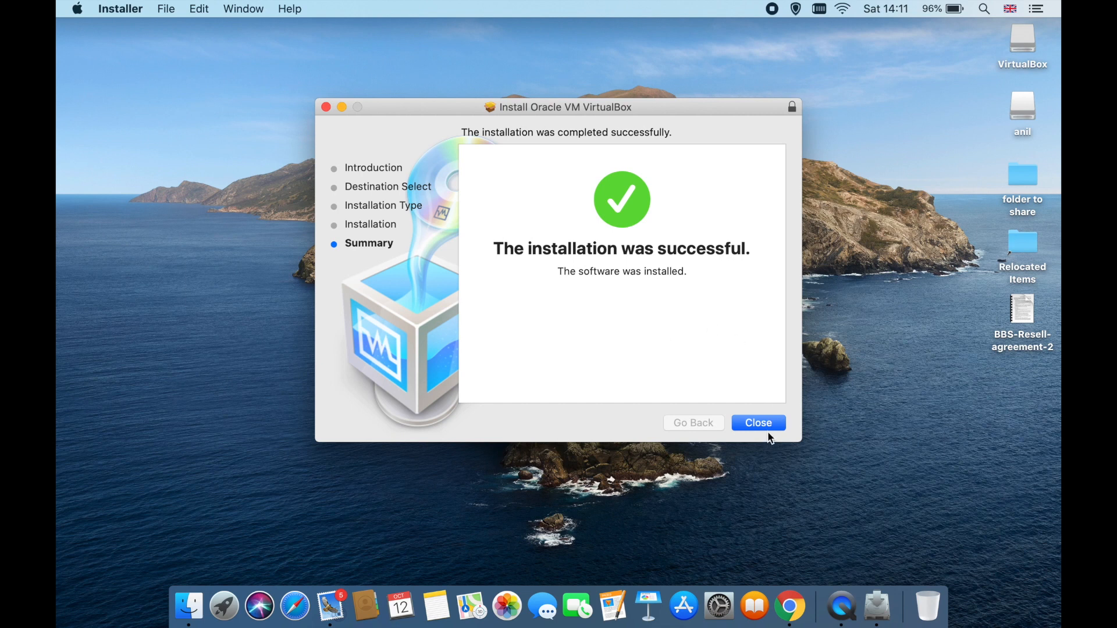
Step: Close the VirtualBox installer and move it to the Bin, allowing it access to the Downloads folder
left_click(767, 428)
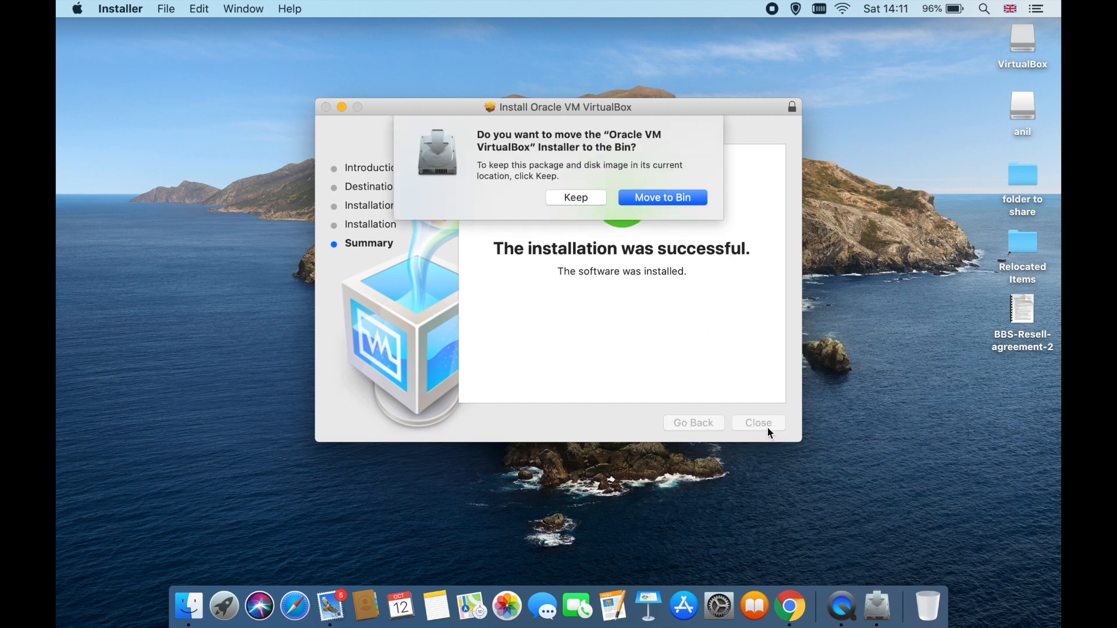
left_click(661, 199)
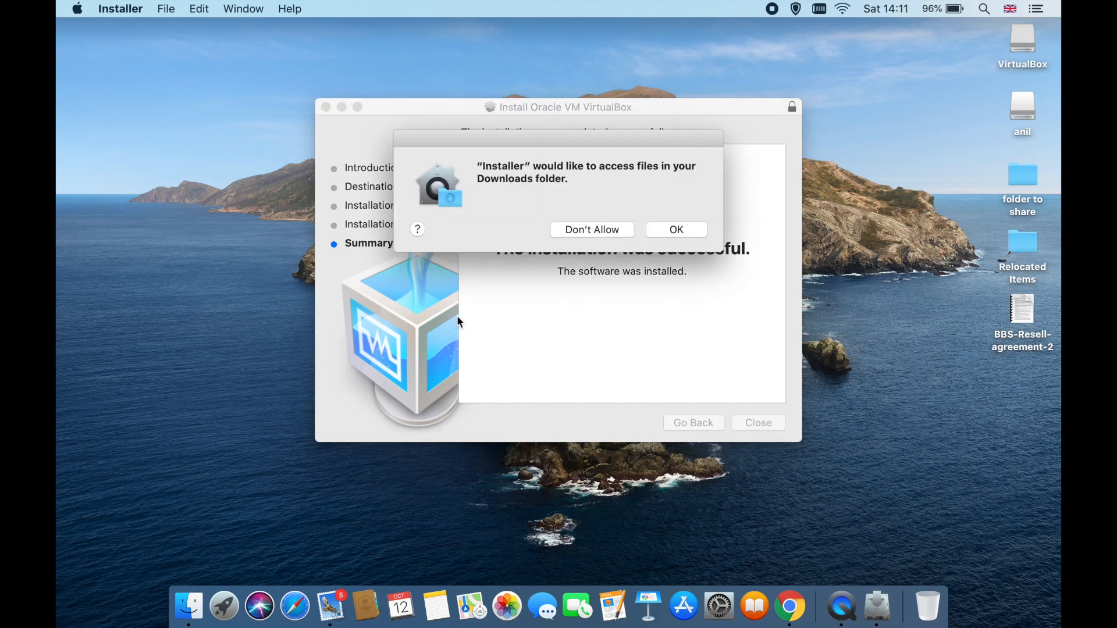
left_click(661, 229)
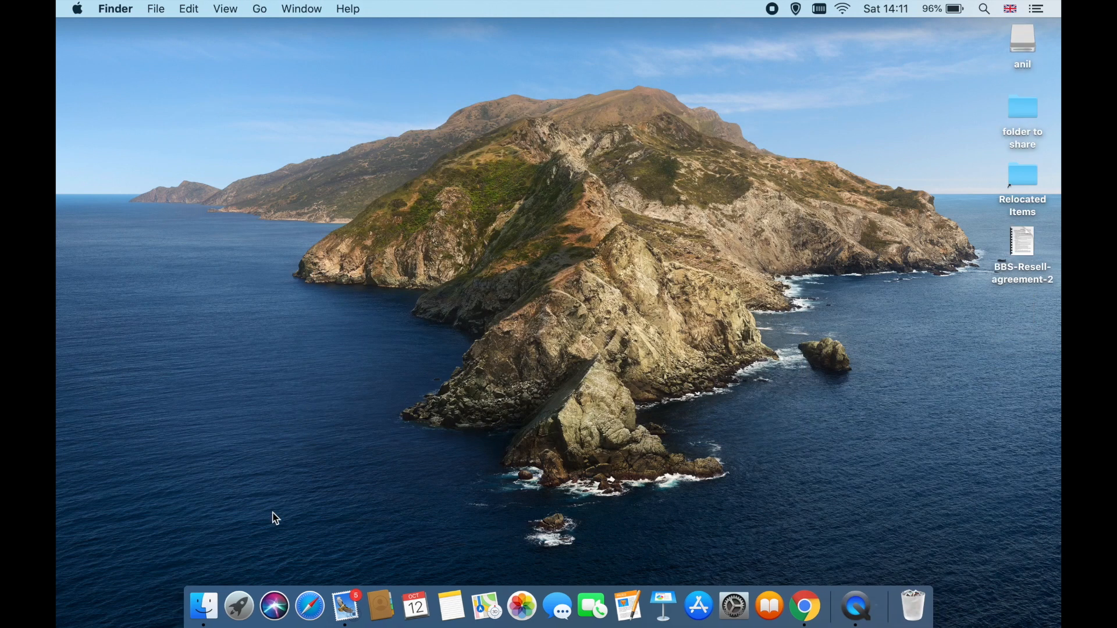
Step: Launch VirtualBox from the installed applications and shift its manager window slightly across the desktop
left_click(254, 594)
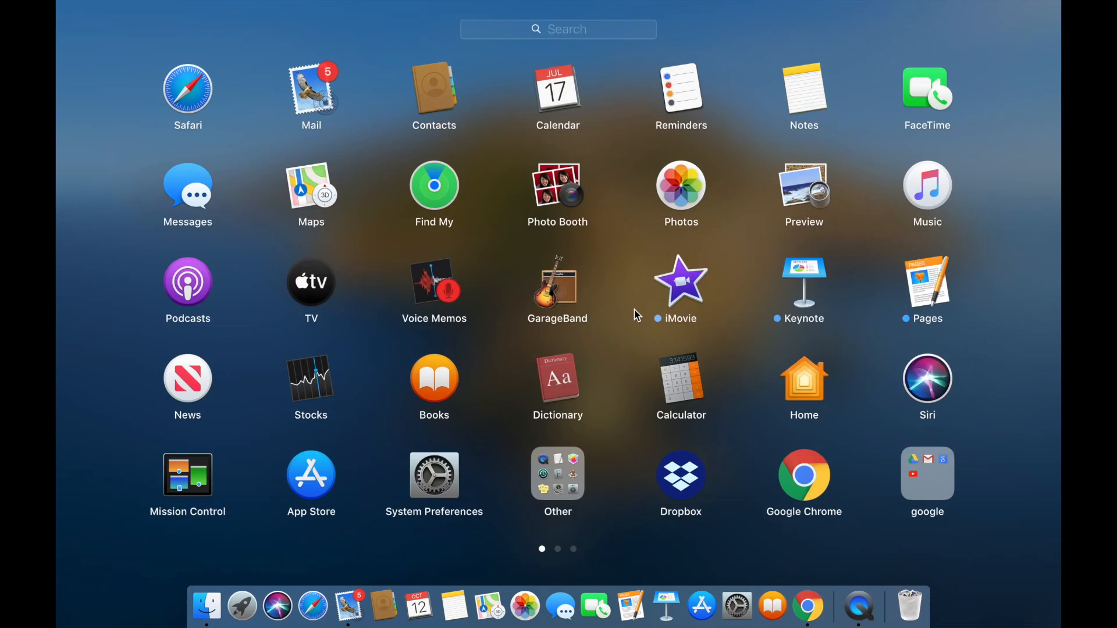
scroll(636, 314, "right", 3)
scroll(801, 184, "right", 3)
scroll(803, 184, "left", 3)
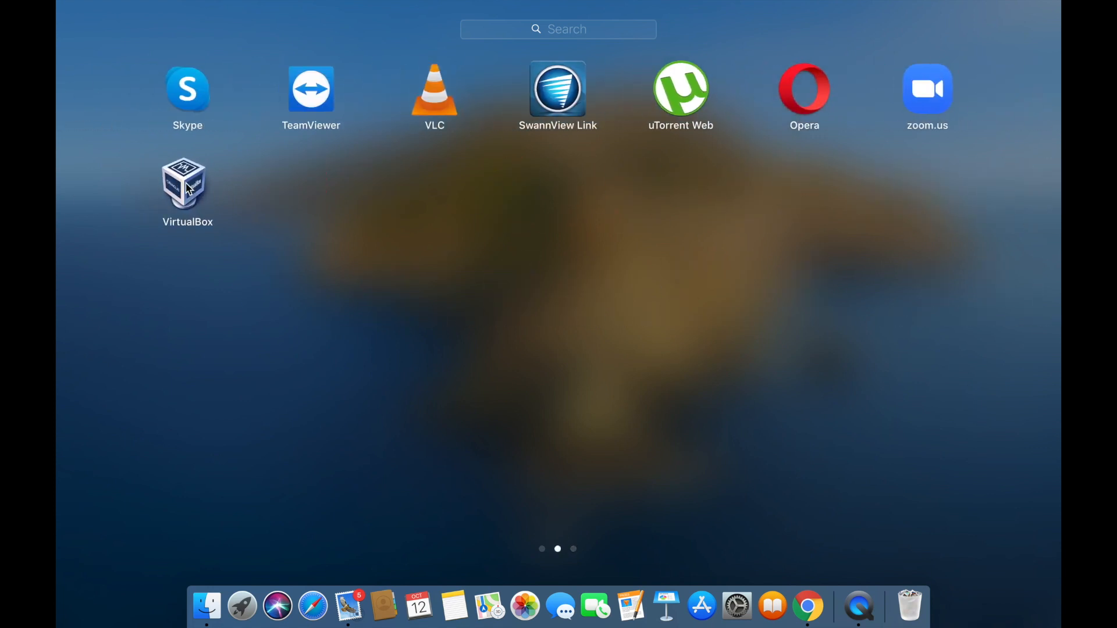
left_click(187, 187)
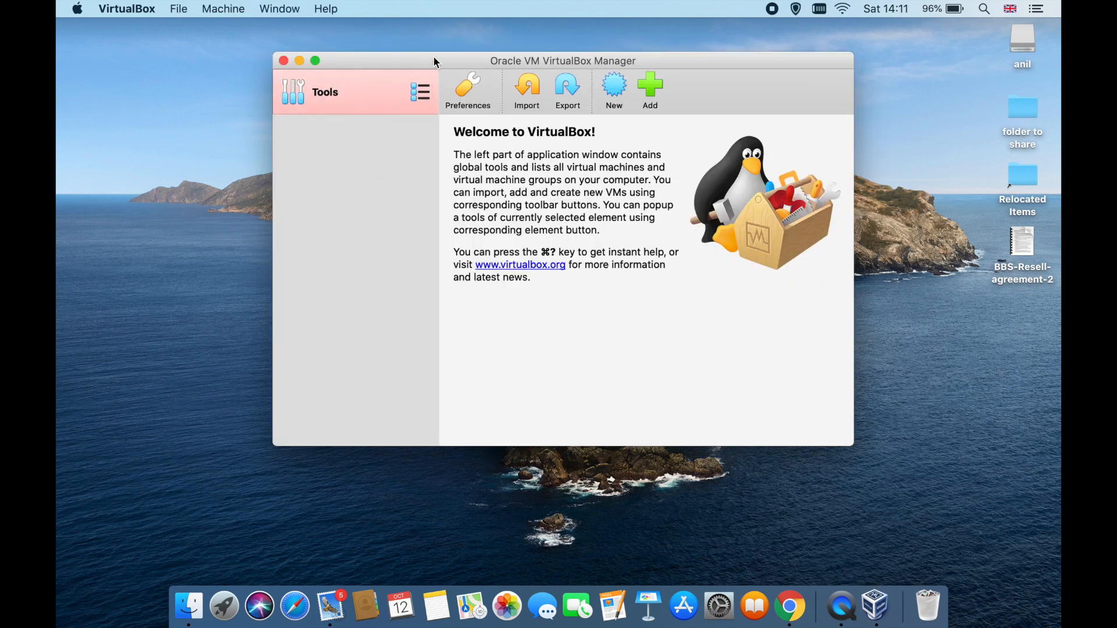
left_click_drag(436, 60, 464, 60)
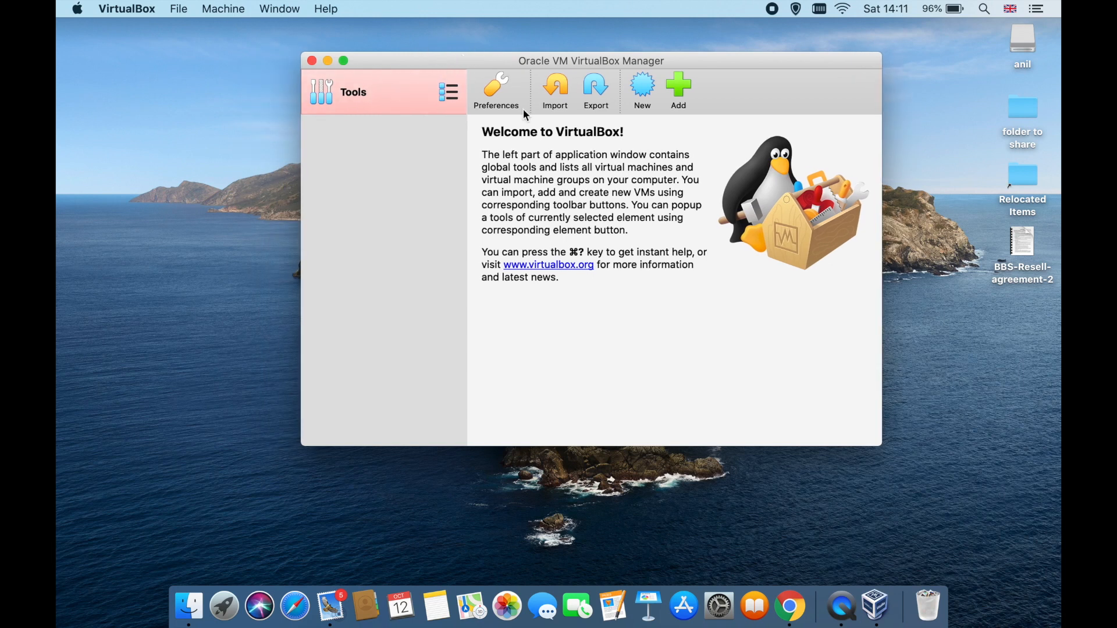
Step: Start a new virtual machine named Windows with type Microsoft Windows and version Windows 7 (64-bit)
left_click(648, 94)
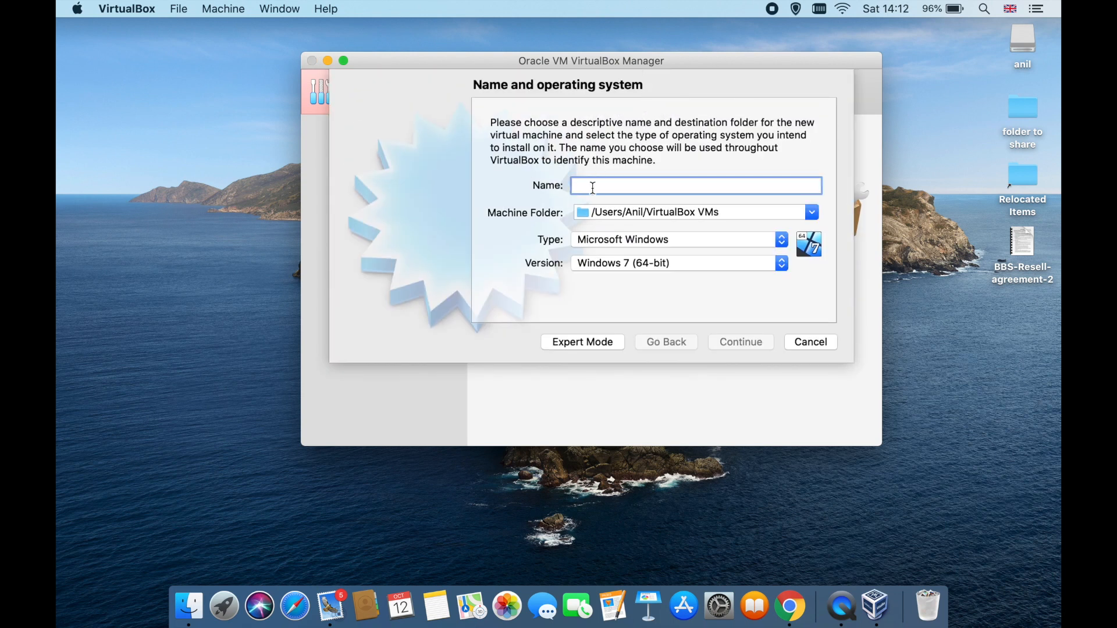
type("Win")
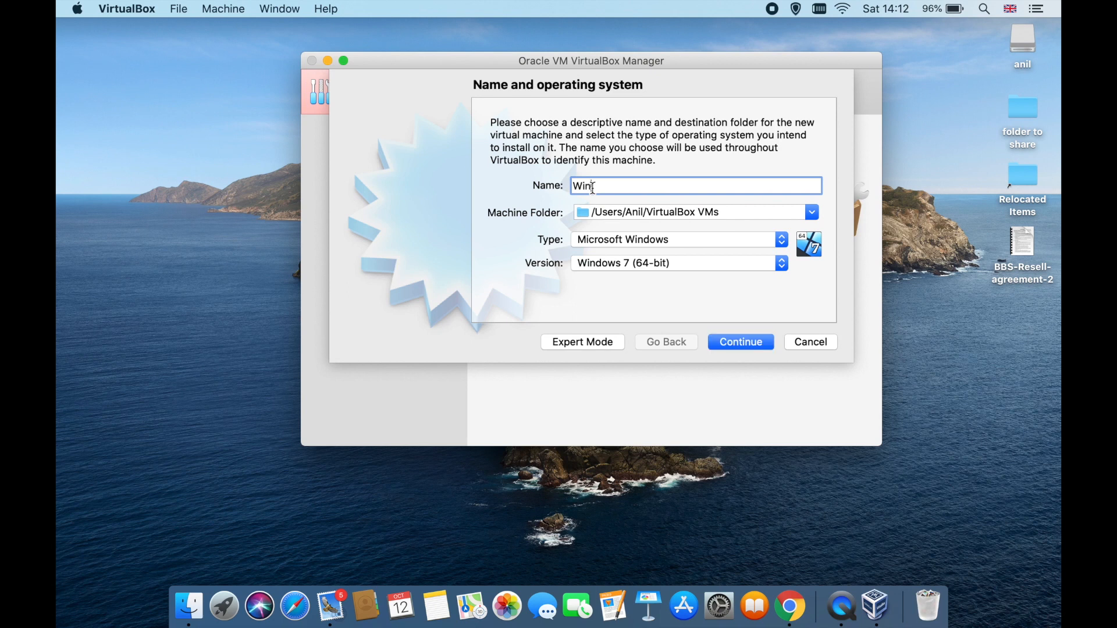
type("dows")
left_click(782, 264)
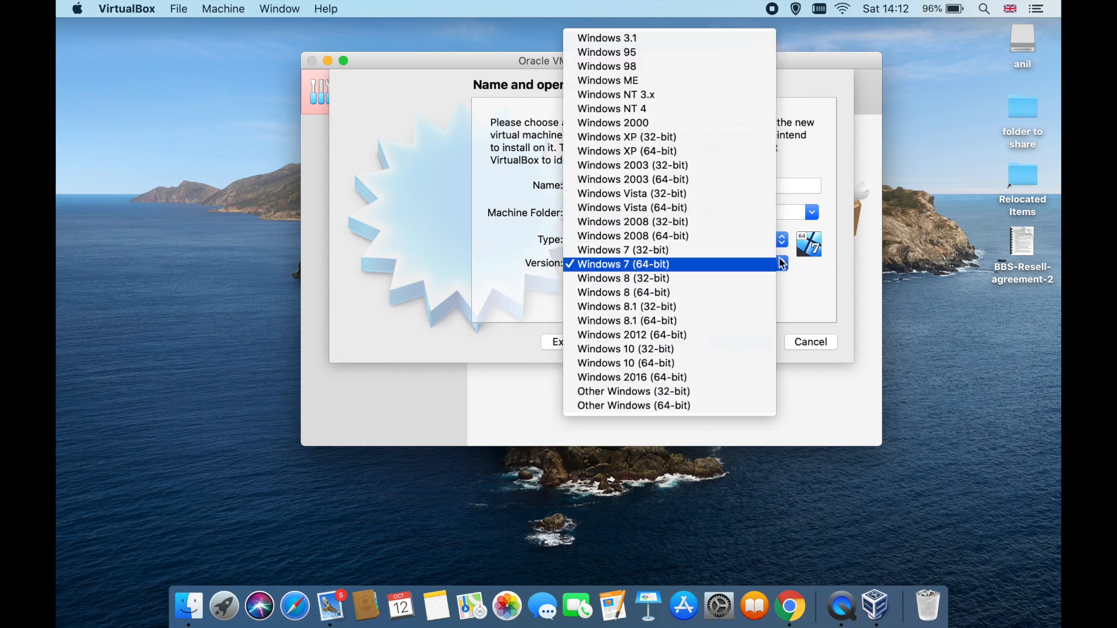
left_click(720, 263)
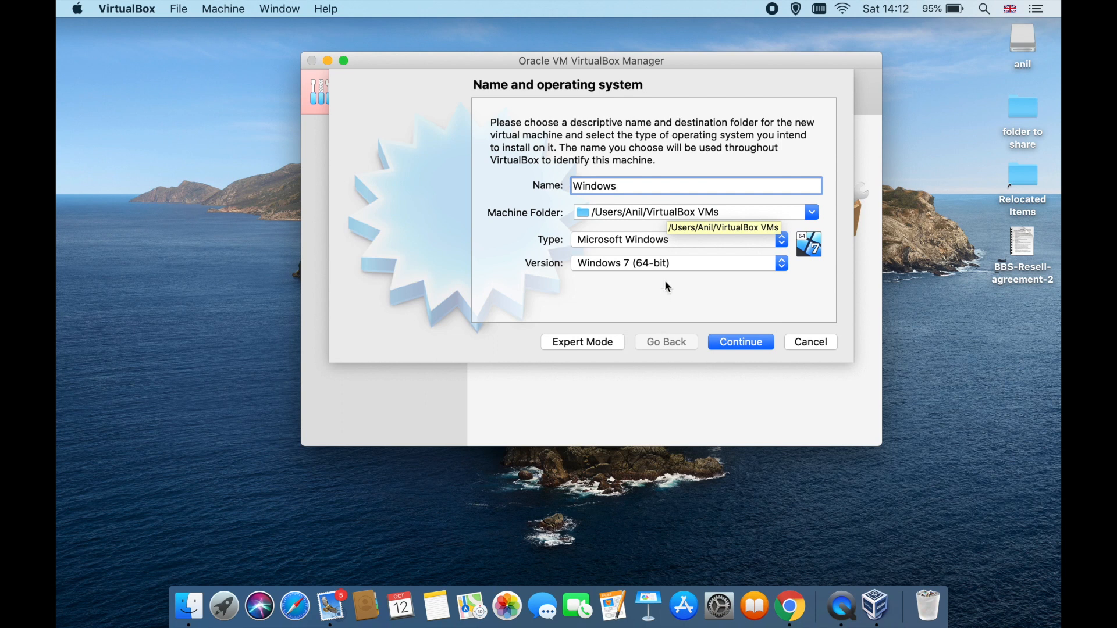
left_click(745, 348)
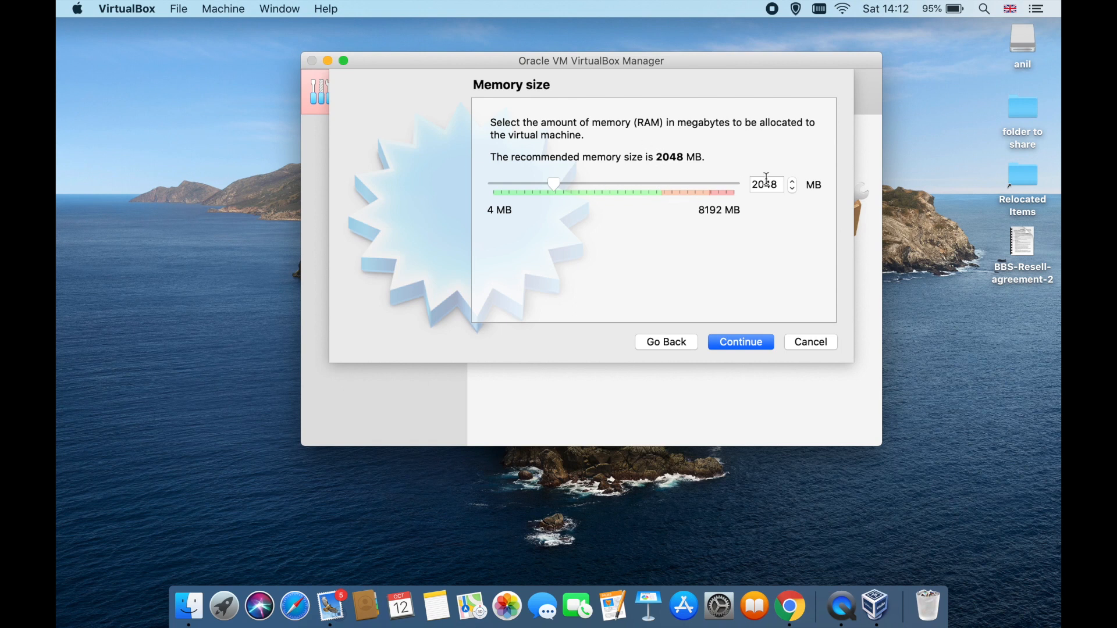
Step: Accept 2048 MB of memory and choose to create a dynamically allocated VDI virtual hard disk
left_click(764, 343)
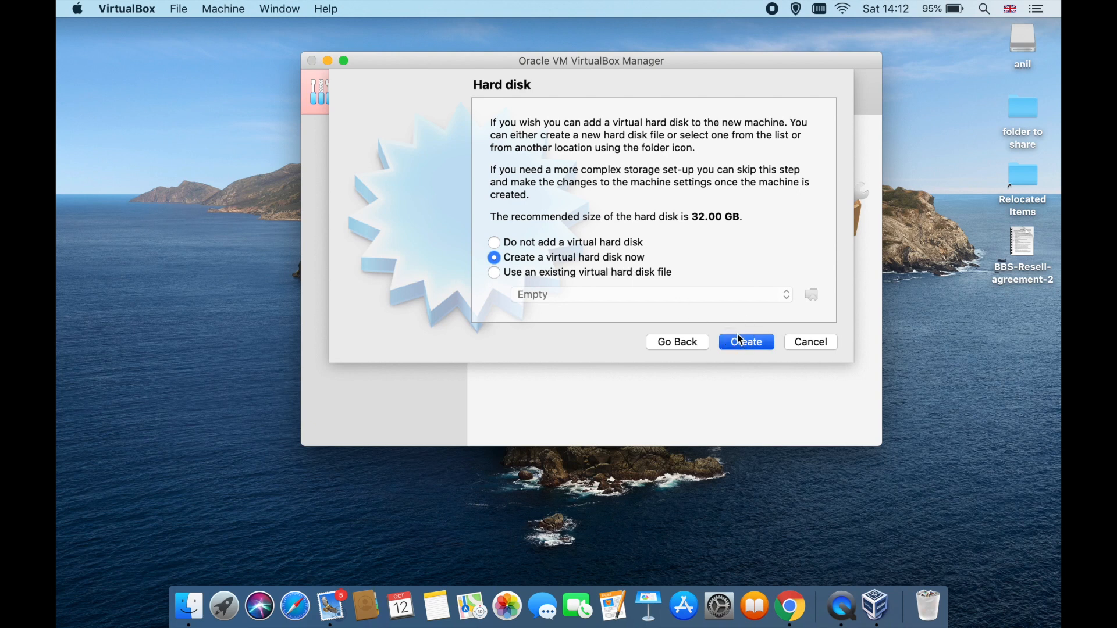
left_click(750, 342)
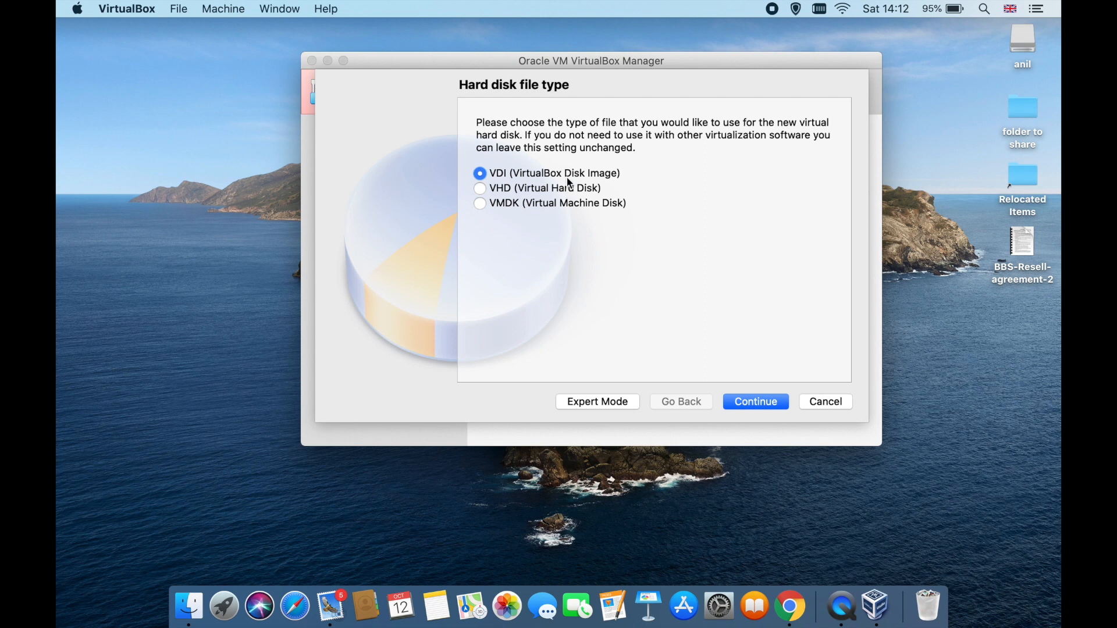
left_click(757, 408)
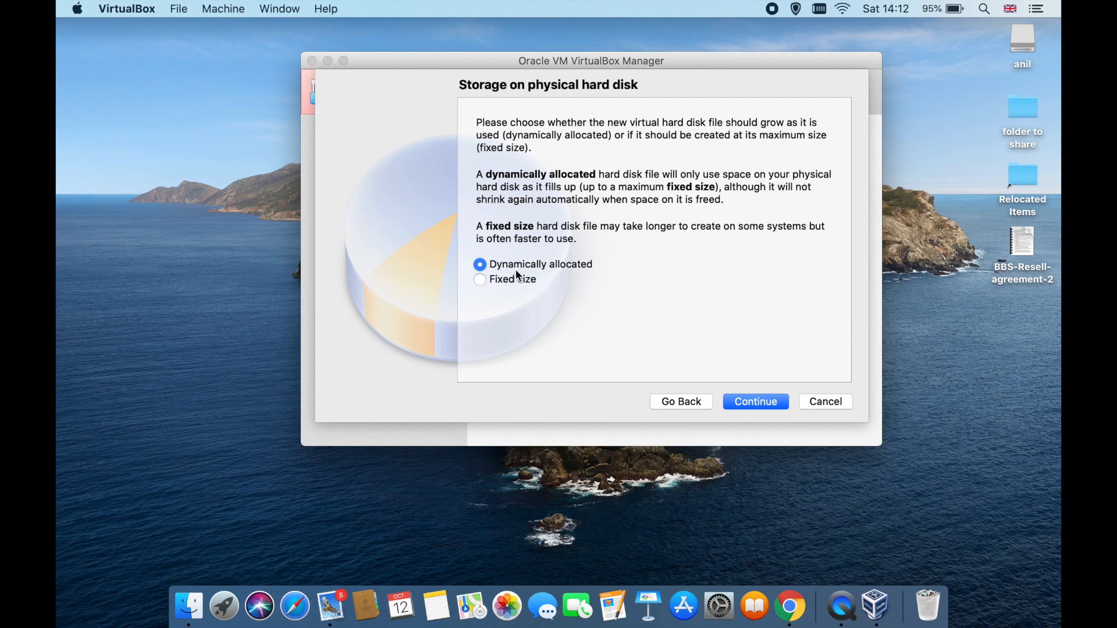
left_click(743, 401)
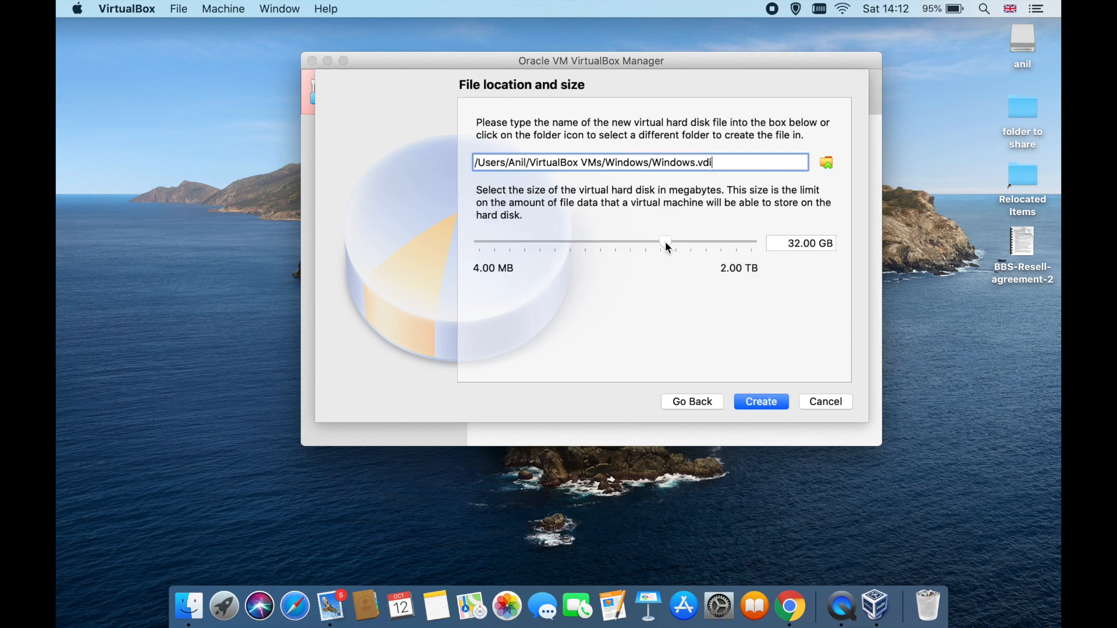
Step: Set the virtual hard disk size to 20 GB and create the disk for the Windows machine
left_click(800, 245)
key("BackSpace")
key("BackSpace")
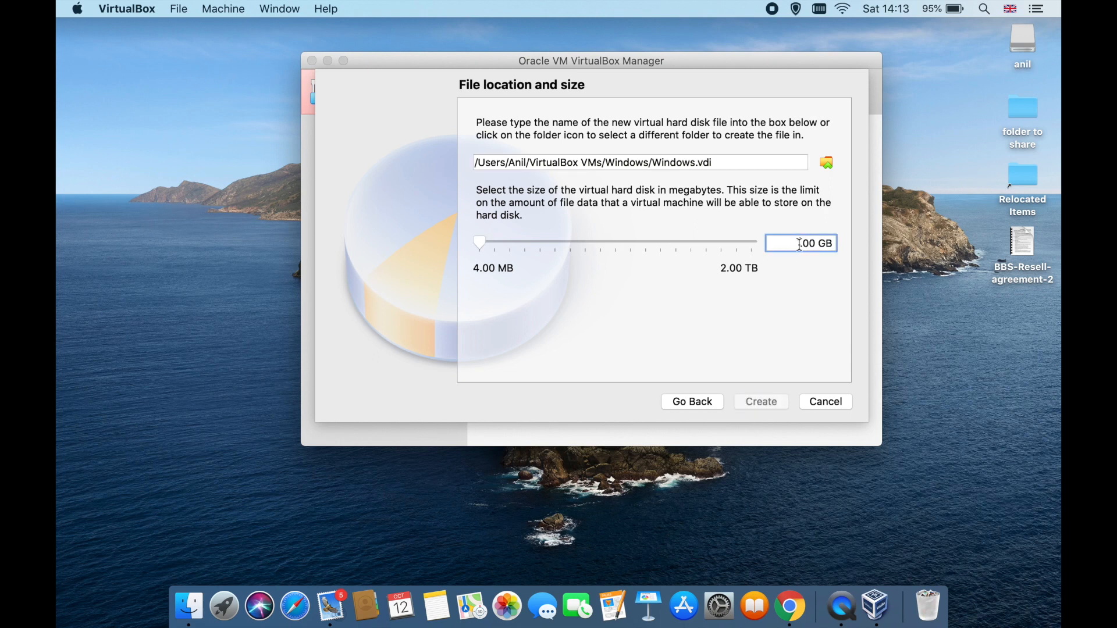
type("20")
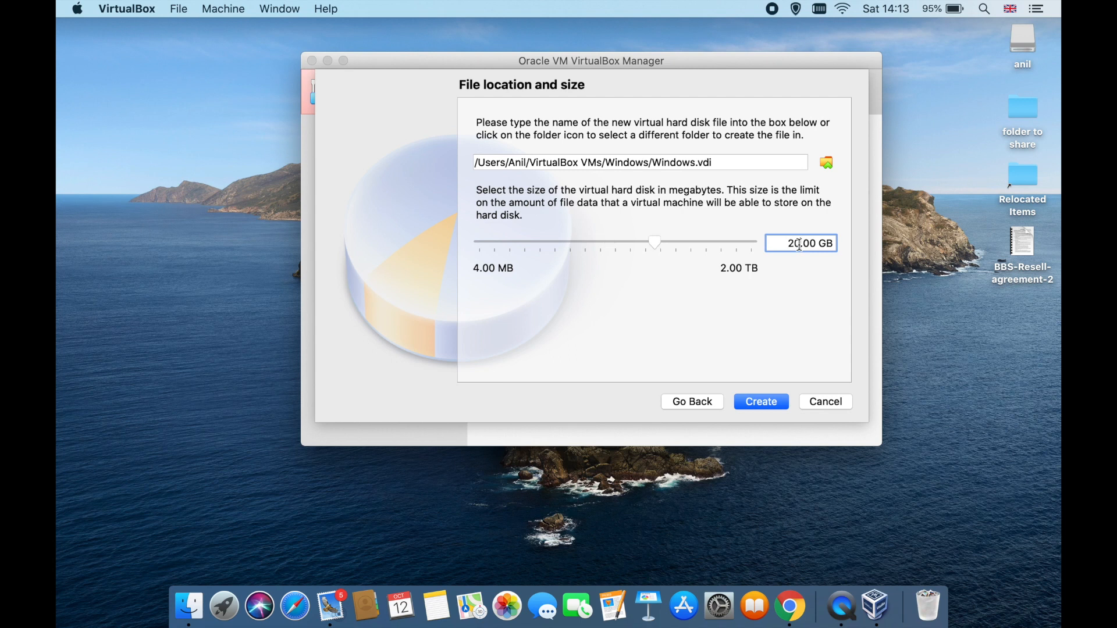
left_click(766, 401)
left_click(762, 402)
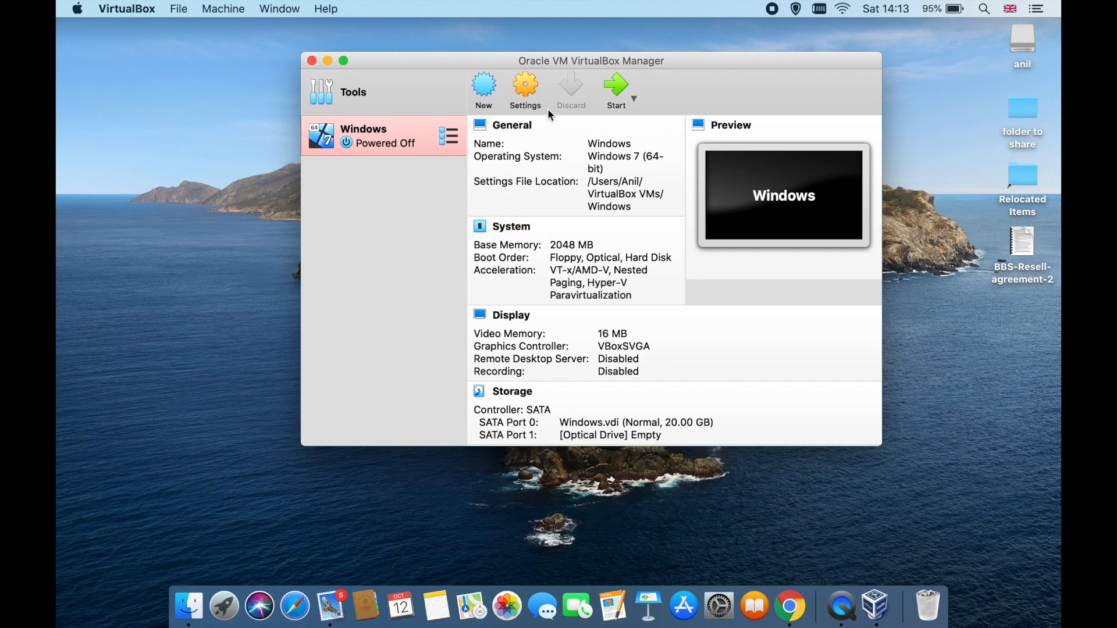
Step: Open the Windows machine's storage settings and keep its empty optical drive on SATA Port 1
left_click(535, 99)
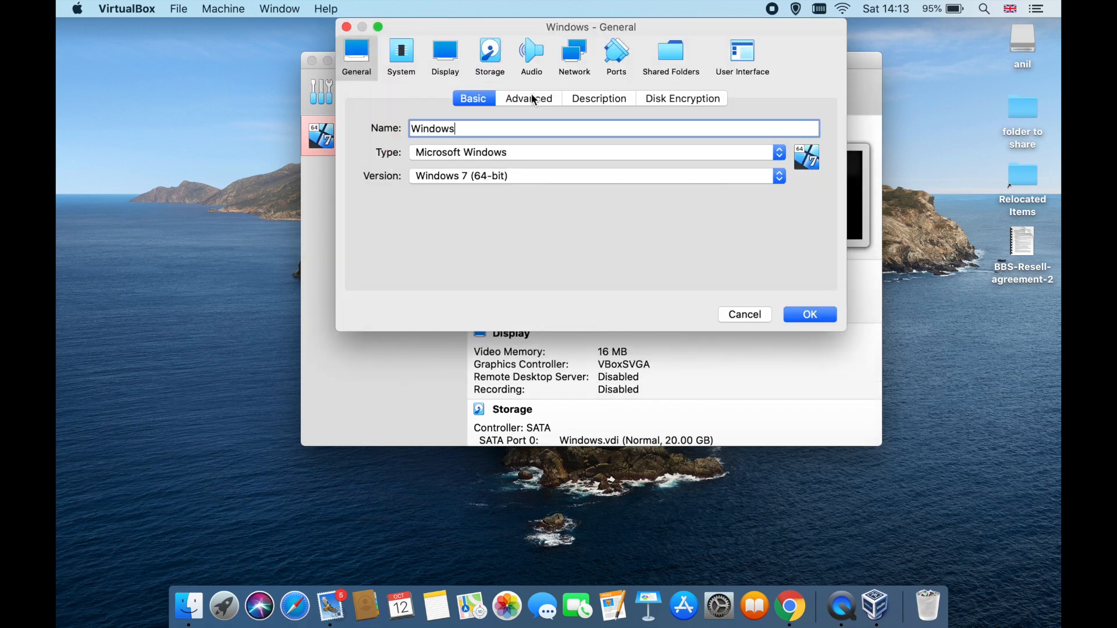
left_click(500, 58)
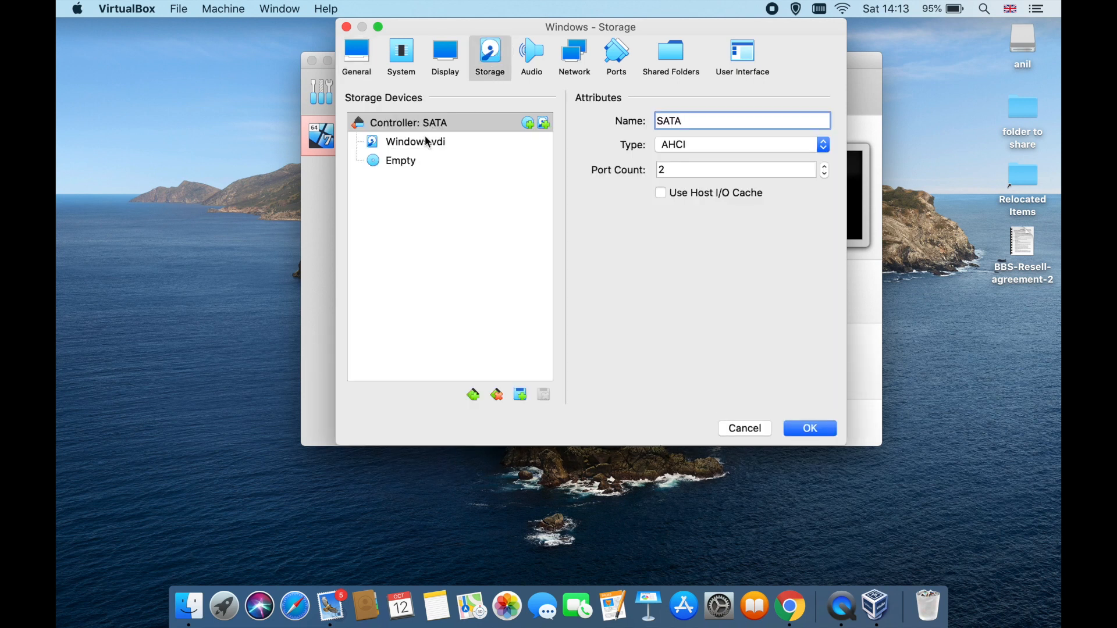
left_click(421, 163)
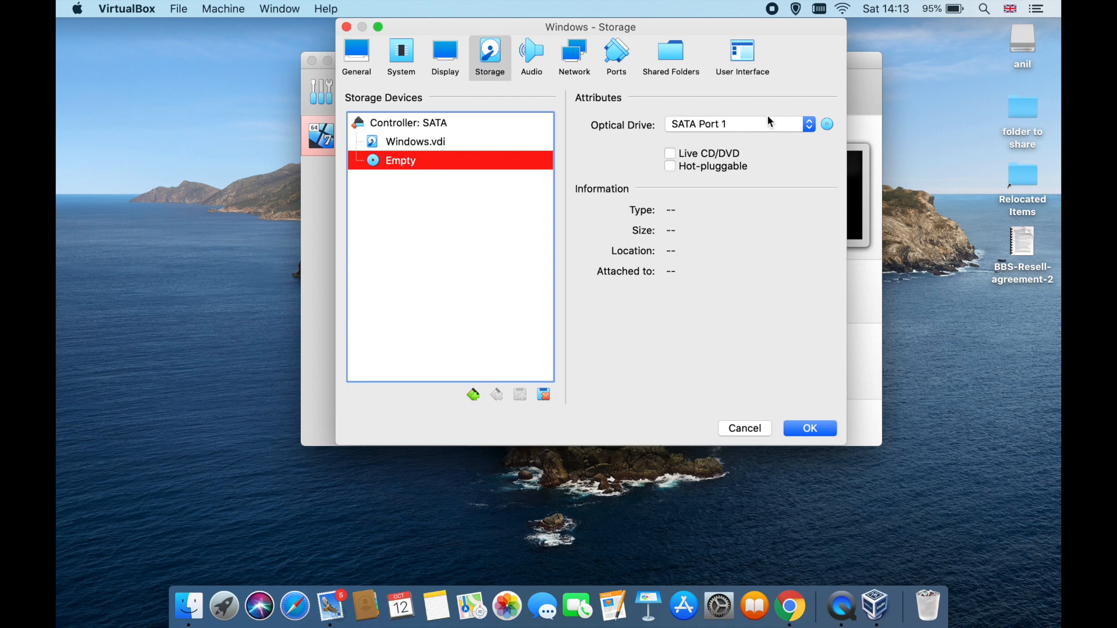
left_click(810, 125)
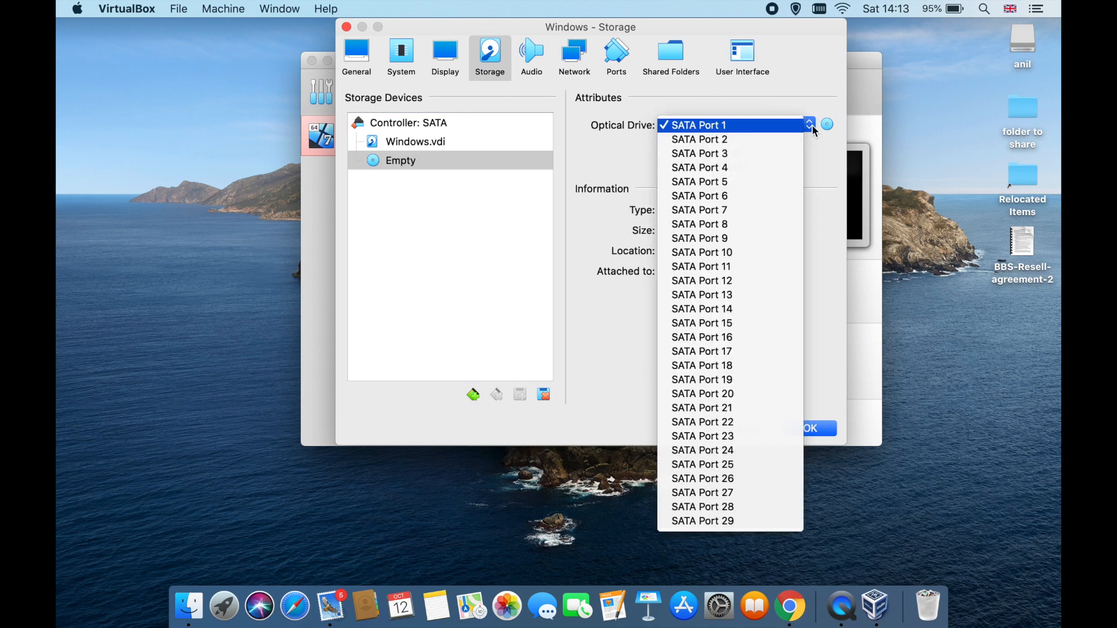
left_click(751, 130)
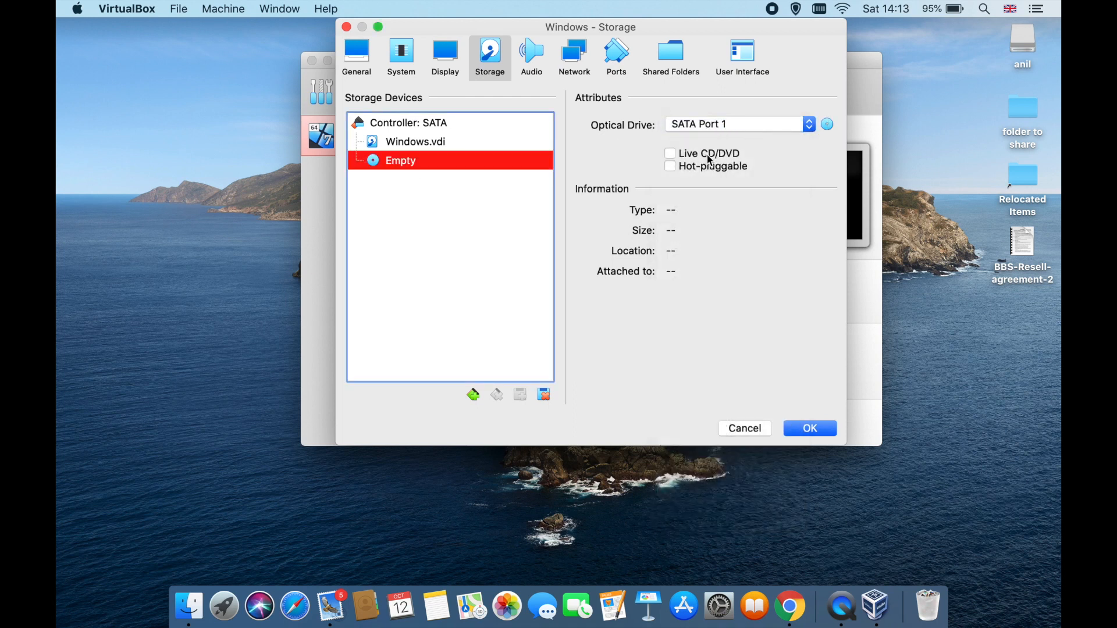
Step: Attach Windows 7 Ultimate.iso from the external drive's Windows.7.Ultimate folder to the empty optical drive and save the settings
left_click(828, 125)
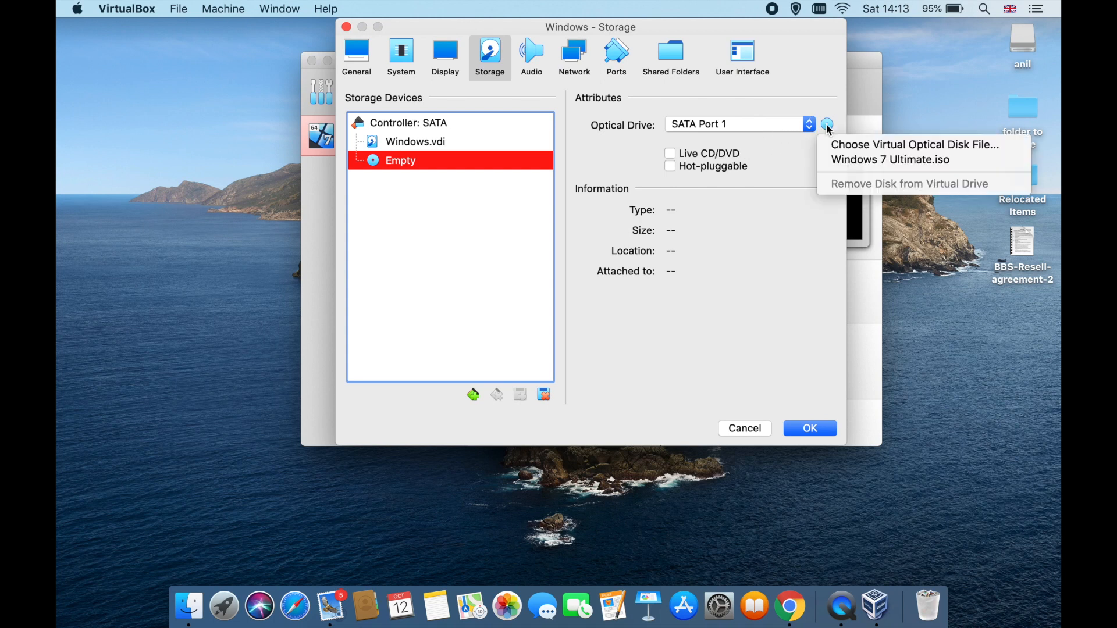
left_click(865, 149)
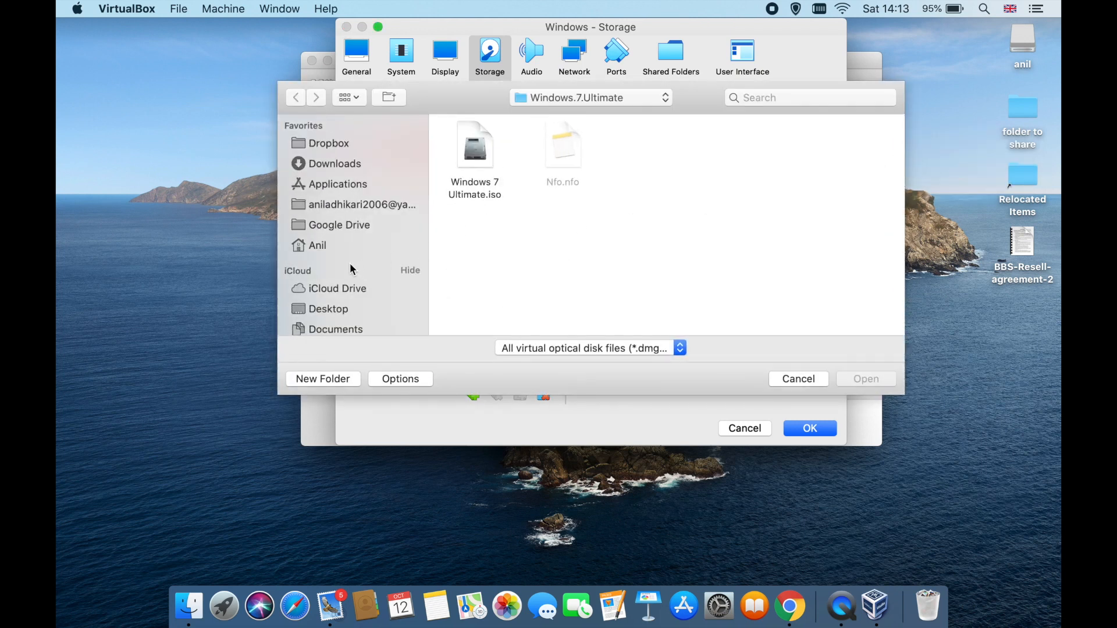
scroll(349, 285, "down", 5)
left_click(348, 287)
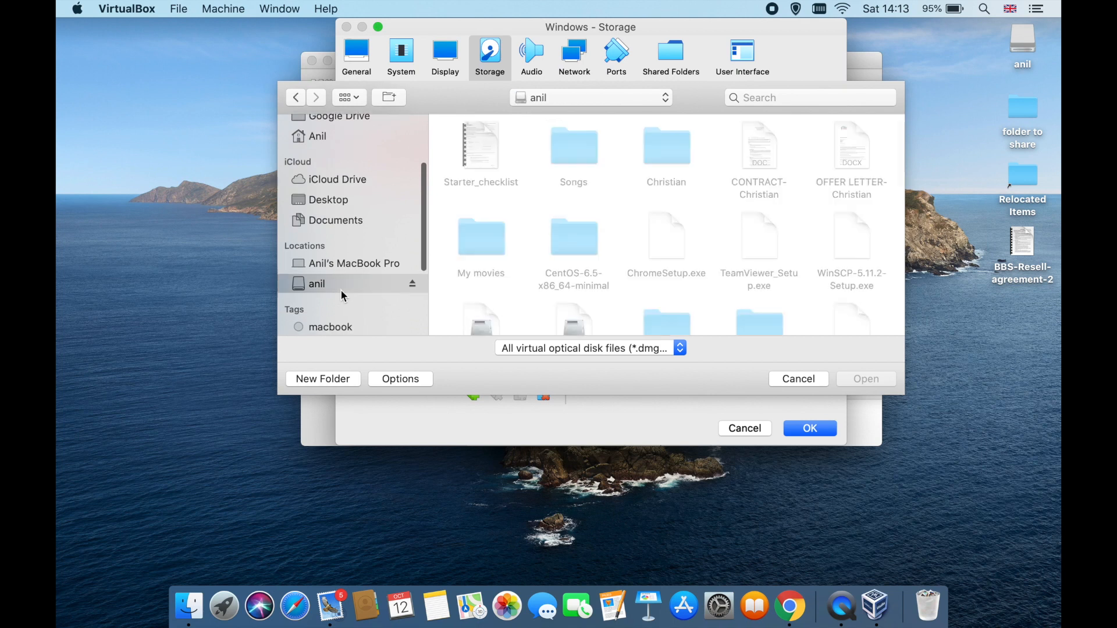
scroll(492, 205, "down", 10)
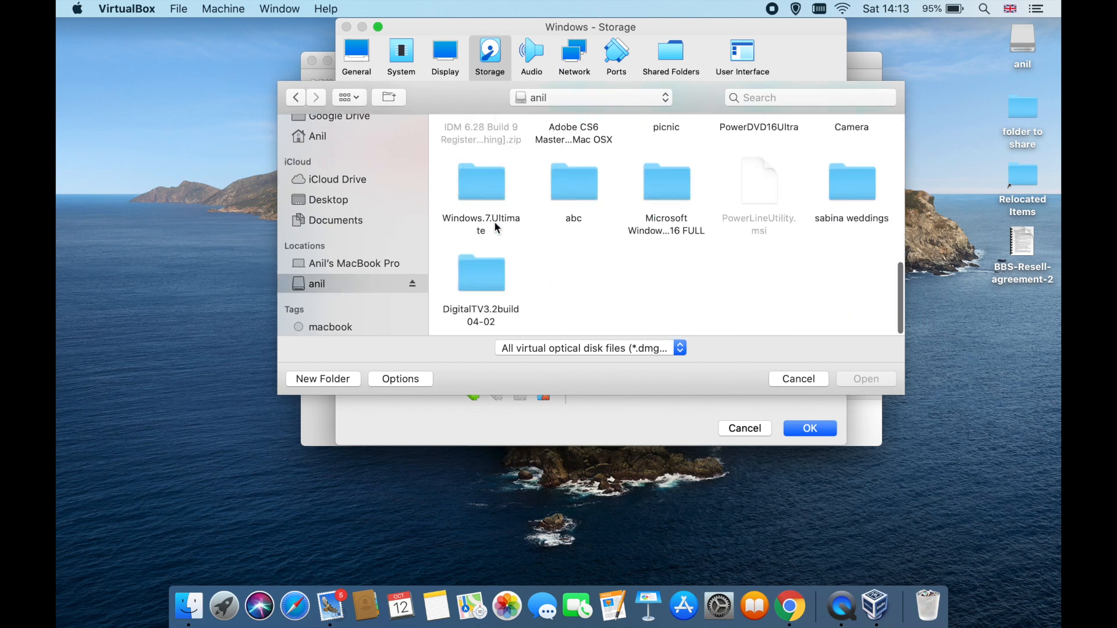
left_click(484, 180)
double_click(485, 179)
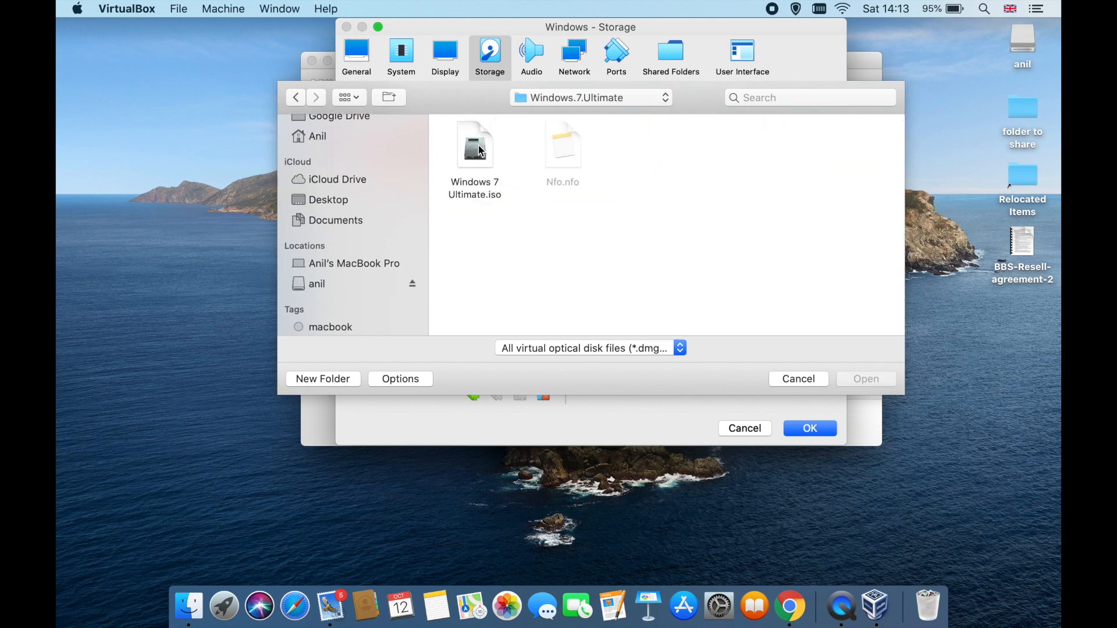
left_click(479, 156)
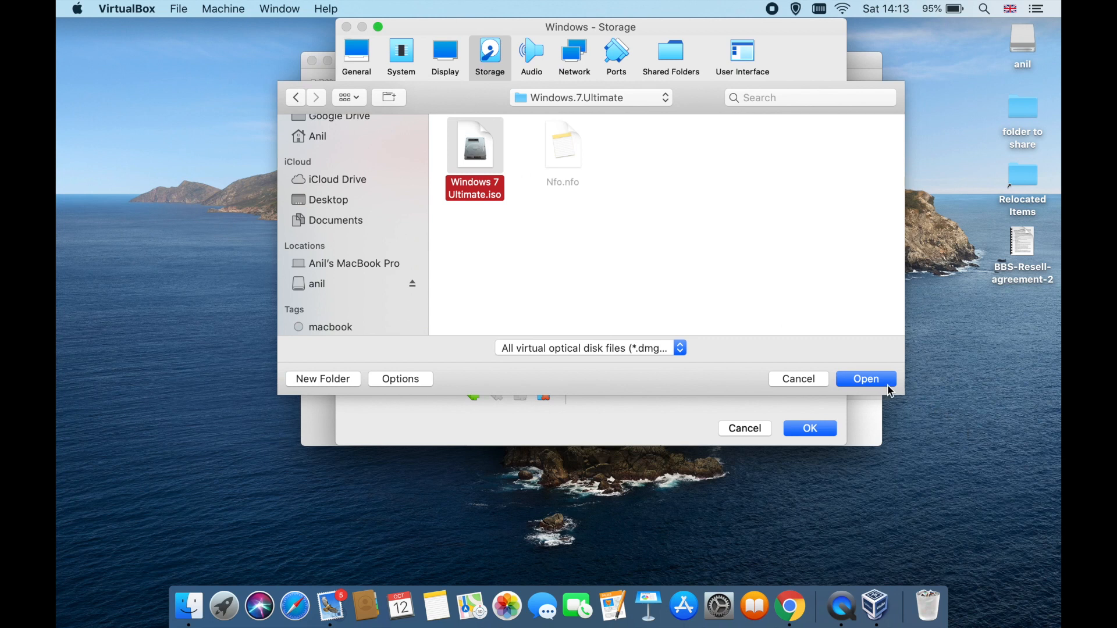
left_click(889, 383)
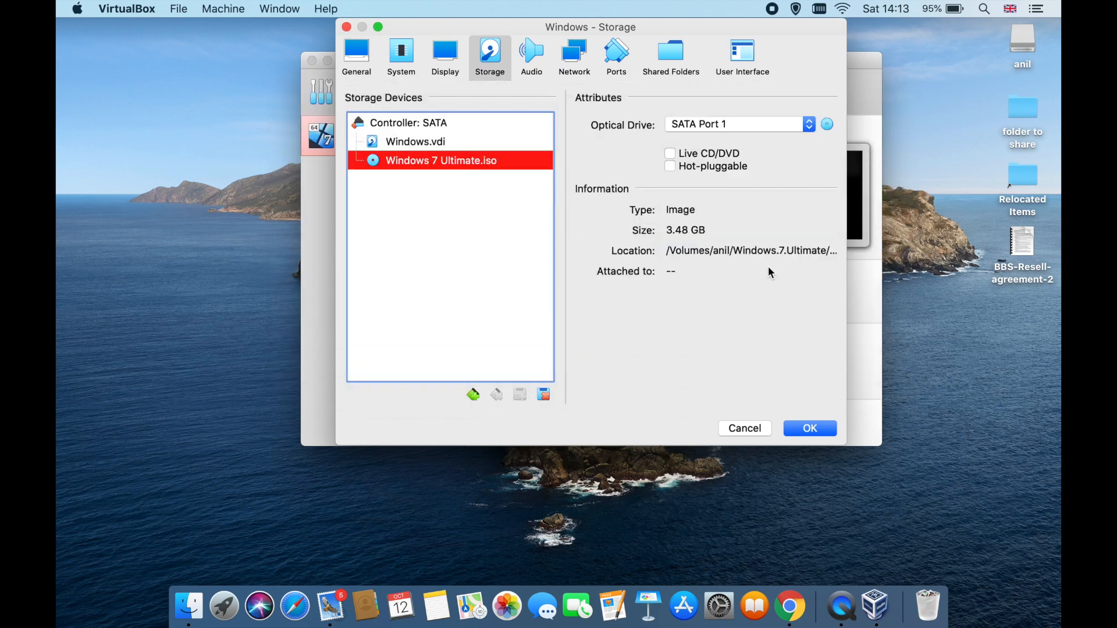
left_click(810, 428)
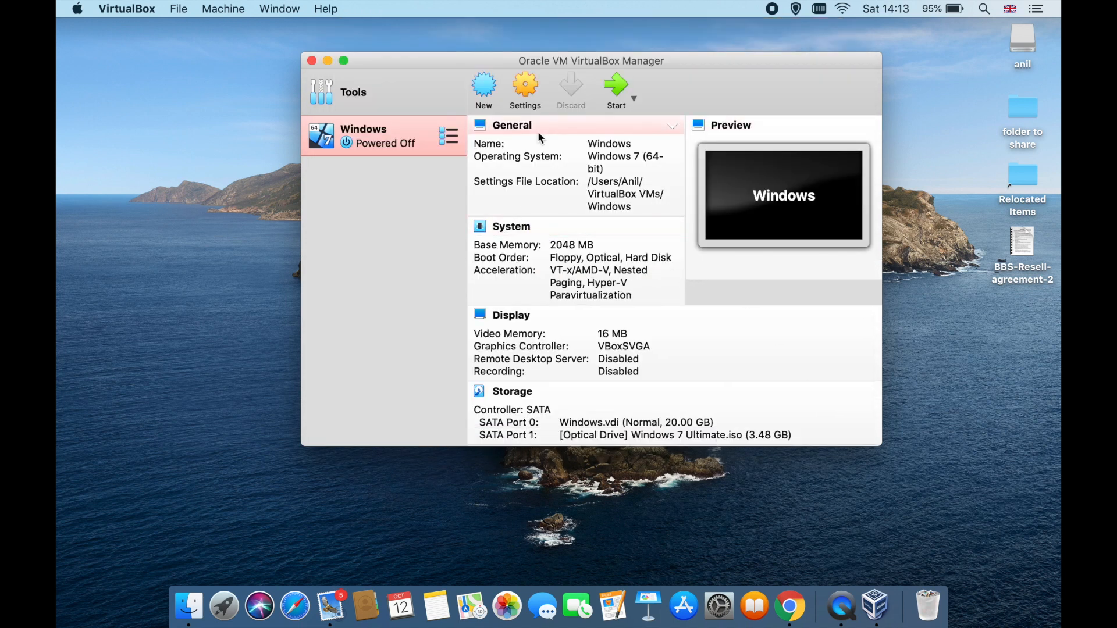
Step: Disable Floppy in the Windows machine's boot order and save the system settings
left_click(523, 93)
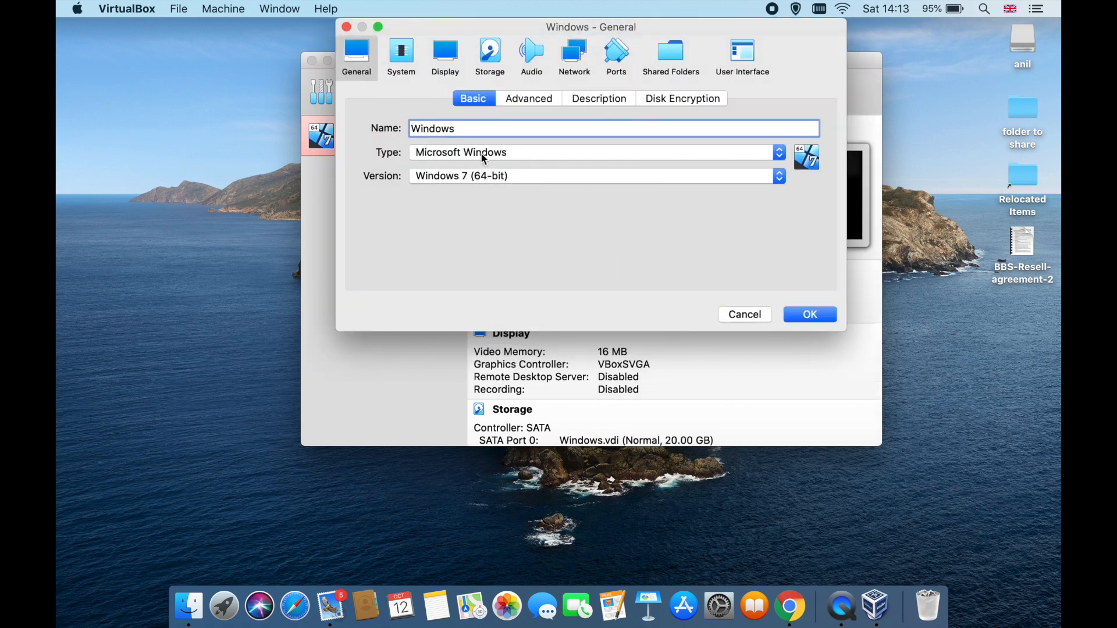
left_click(412, 61)
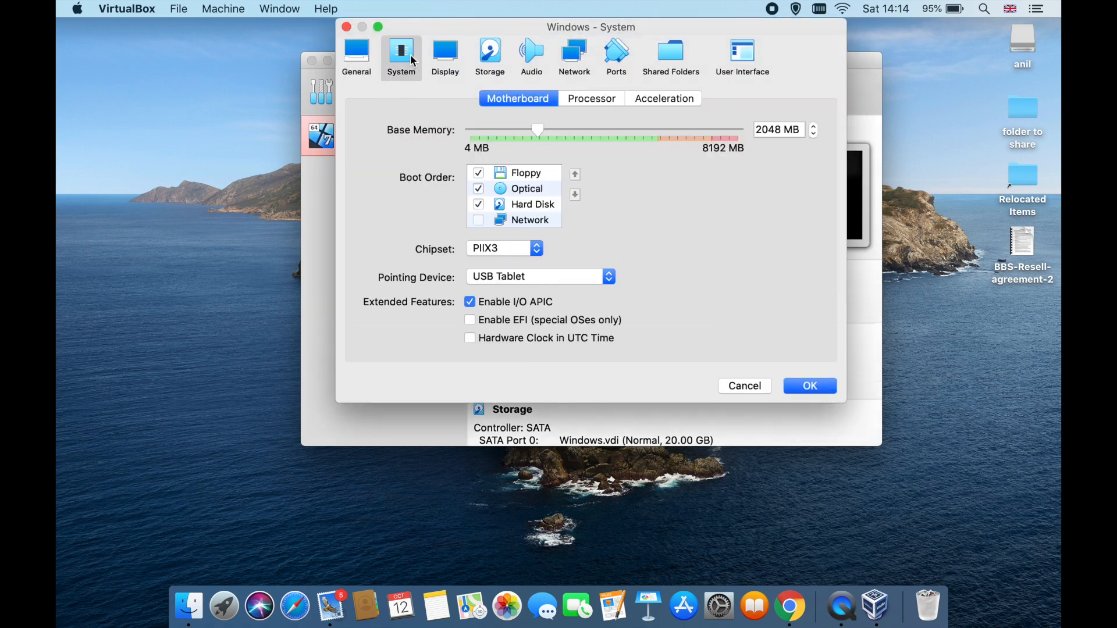
left_click(479, 173)
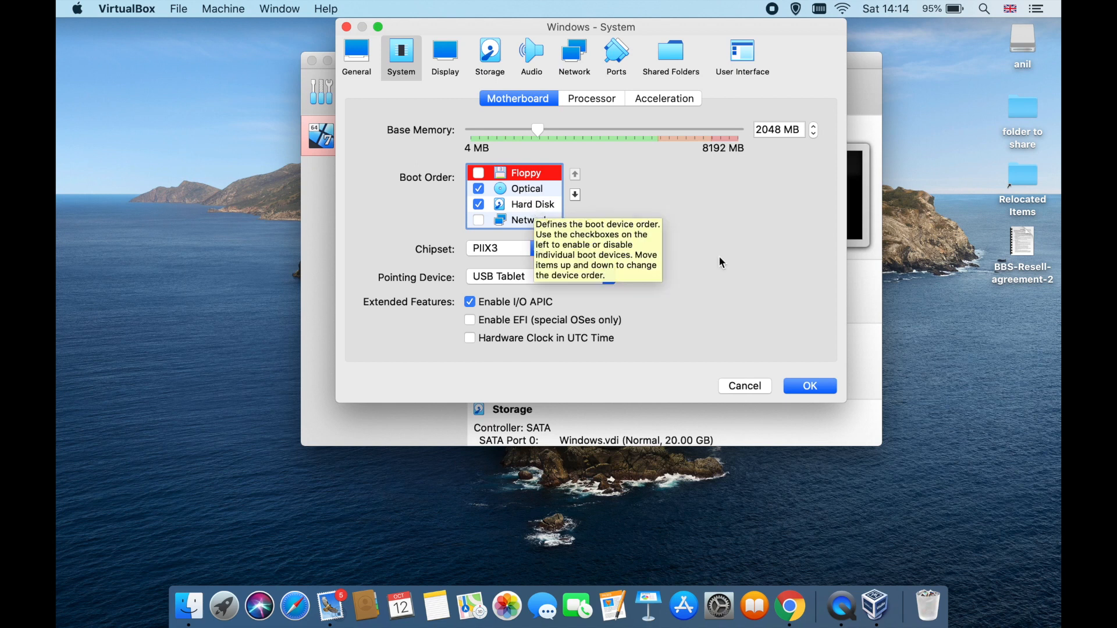
left_click(826, 392)
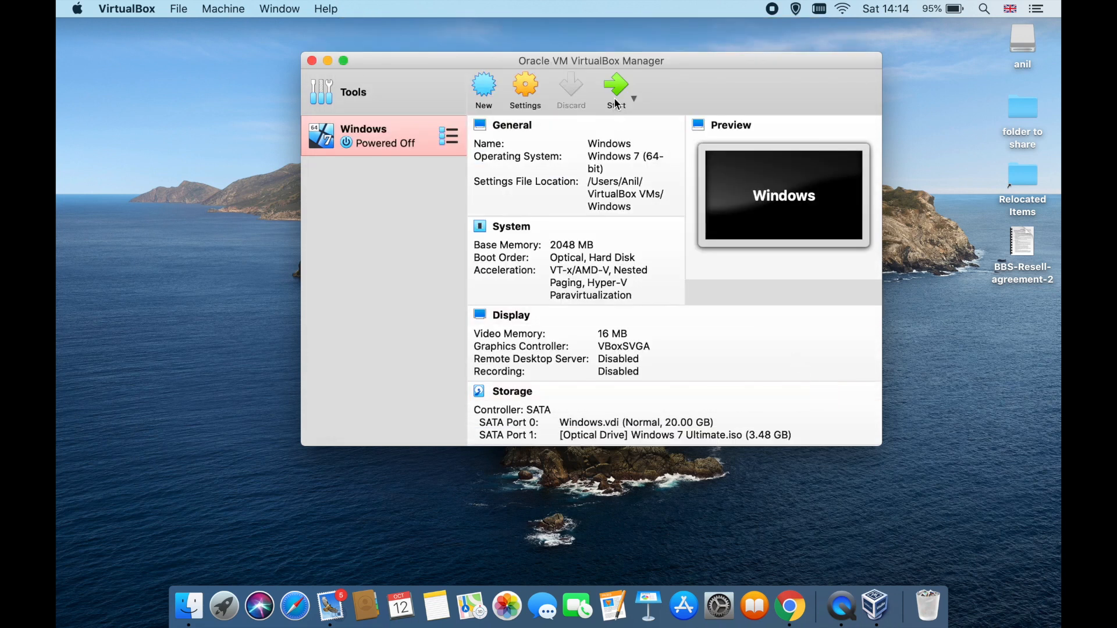
Step: Start the Windows machine and continue its setup with the time and currency format set to English (United Kingdom)
left_click(617, 93)
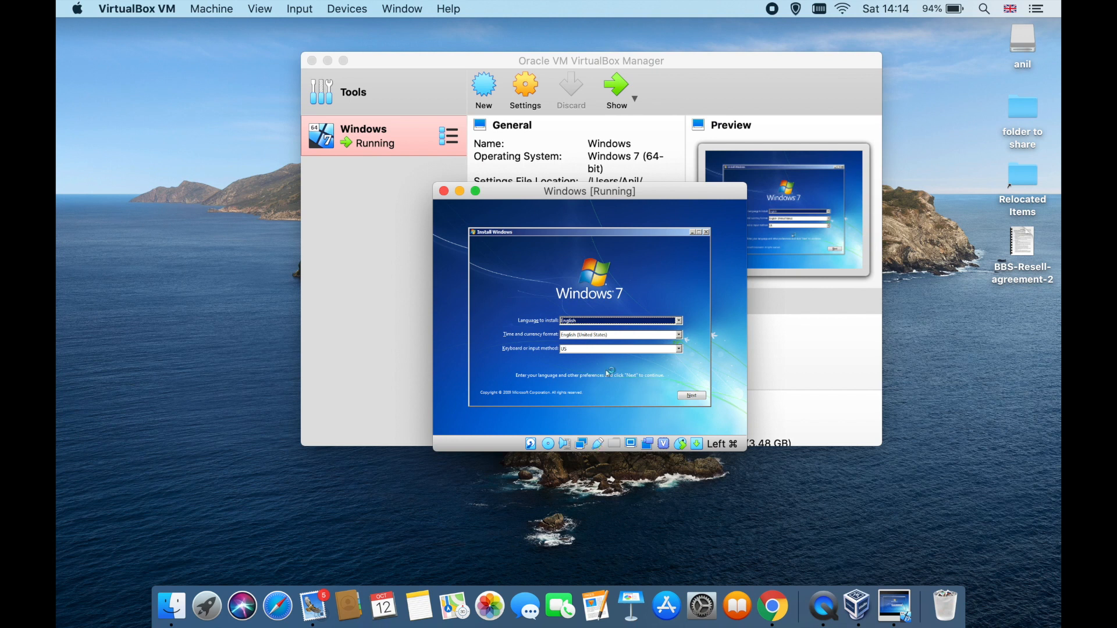
left_click(678, 336)
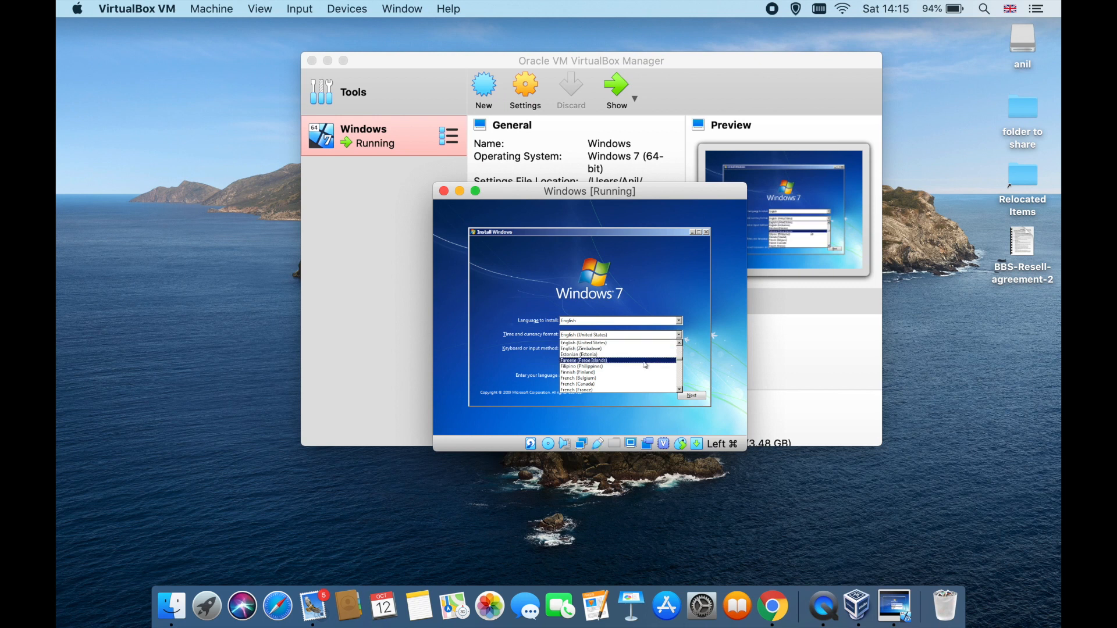
left_click(679, 343)
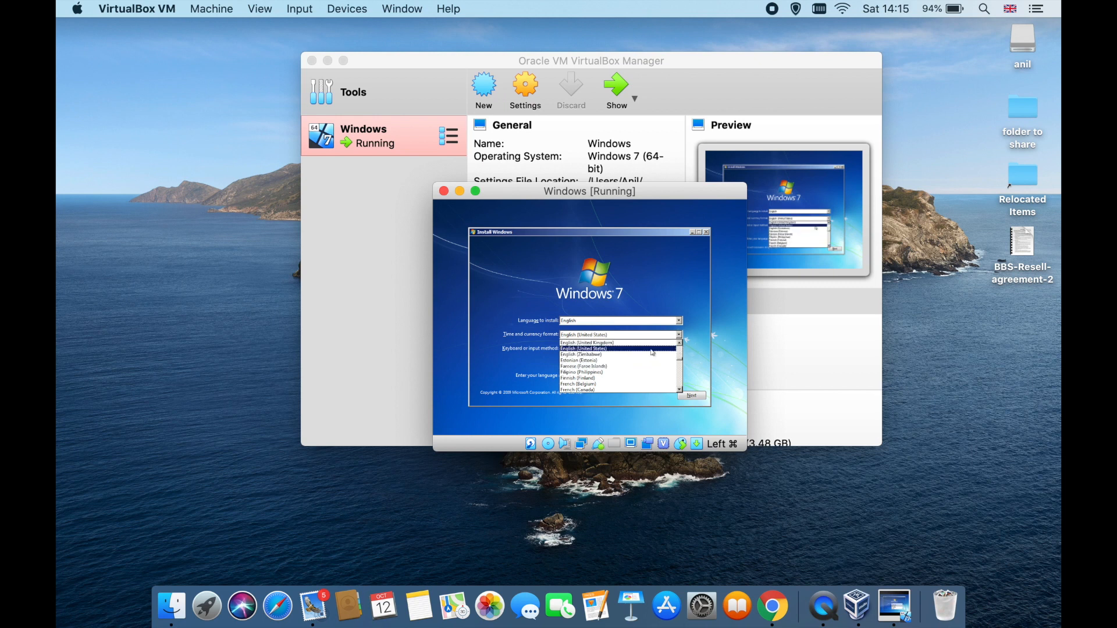
left_click(630, 344)
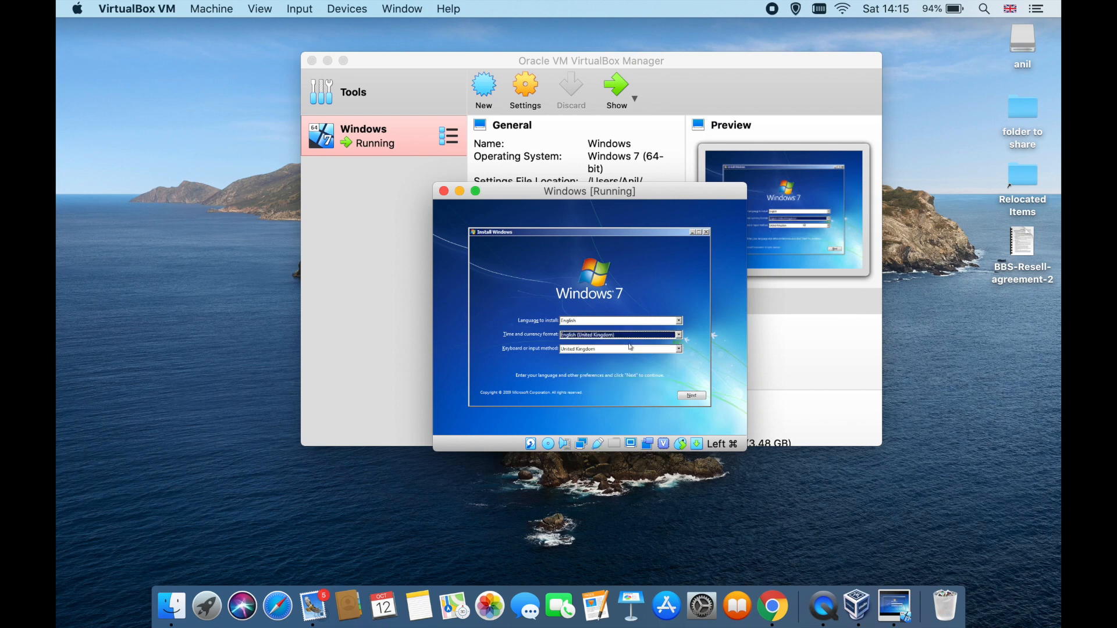
left_click(700, 400)
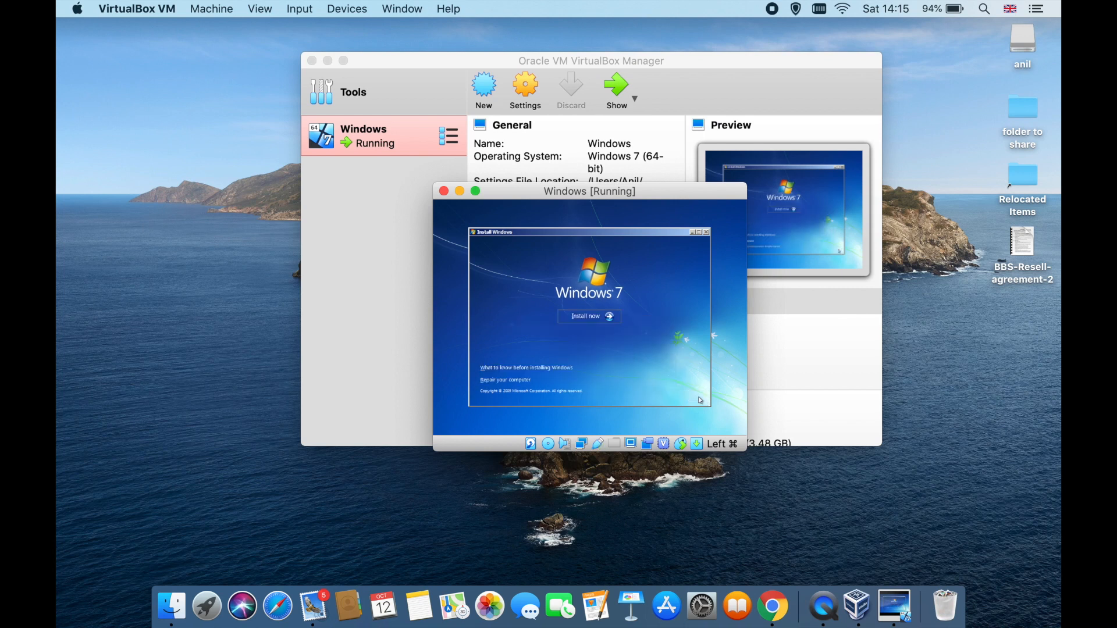
Step: Begin the Windows installation and choose the x64 edition of Windows 7 Ultimate
left_click(593, 317)
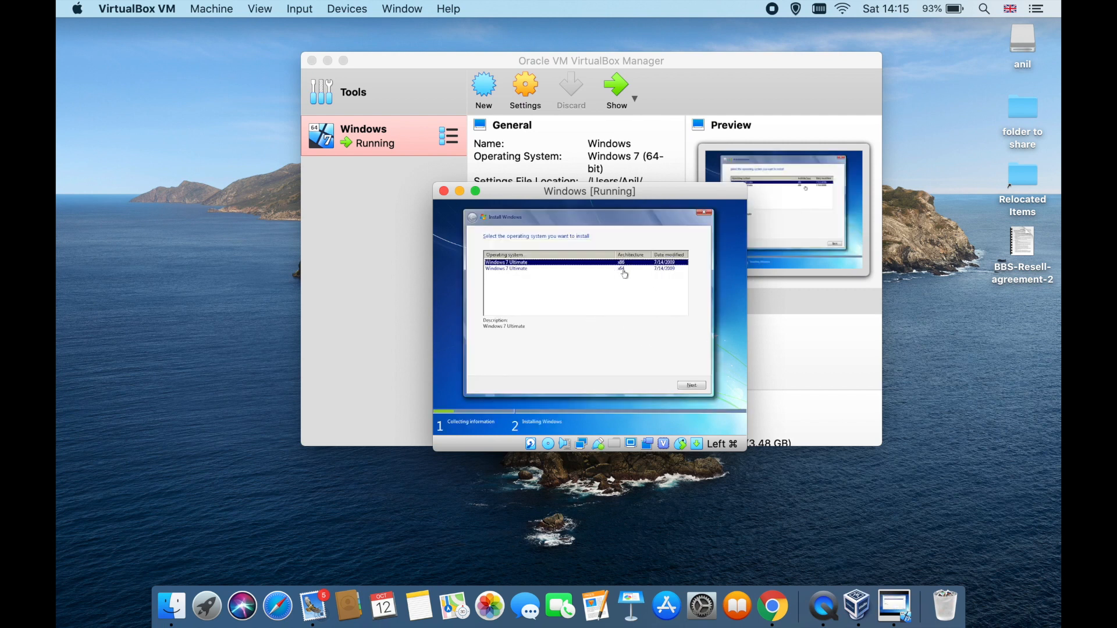
left_click(544, 269)
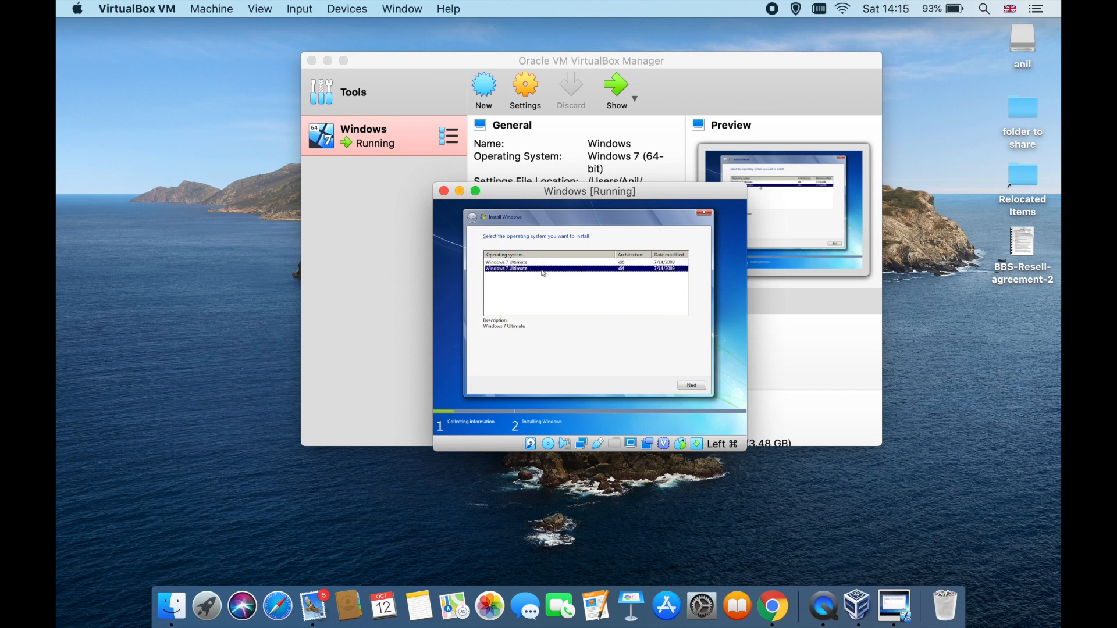
left_click(690, 383)
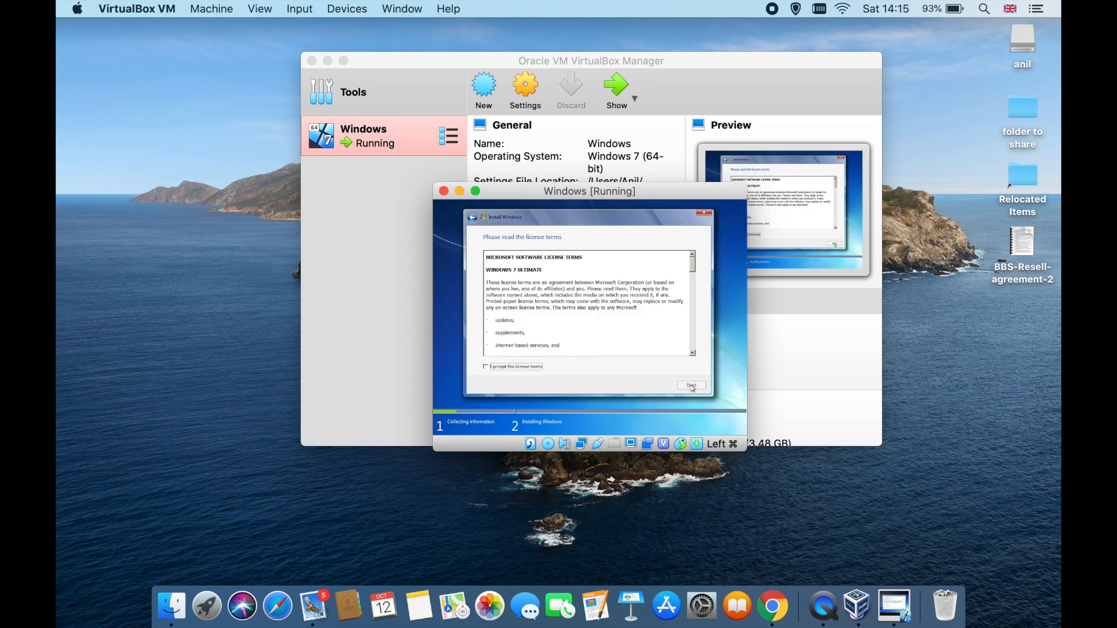
Step: Accept the license terms and start a custom installation of Windows on the Disk 0 unallocated space
left_click(512, 367)
left_click(692, 386)
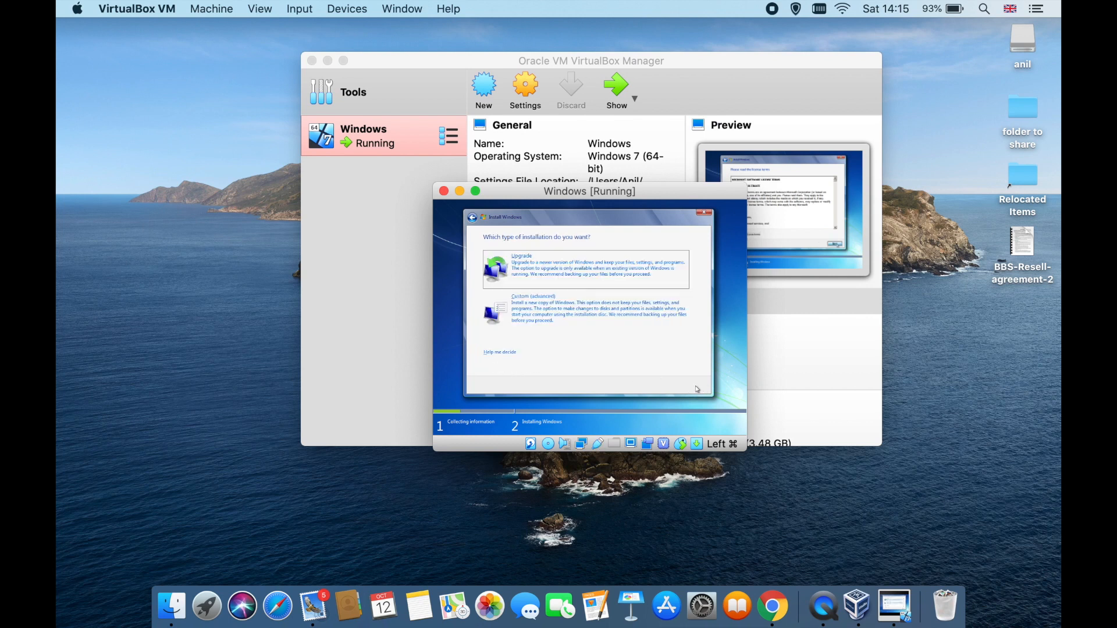
left_click(586, 317)
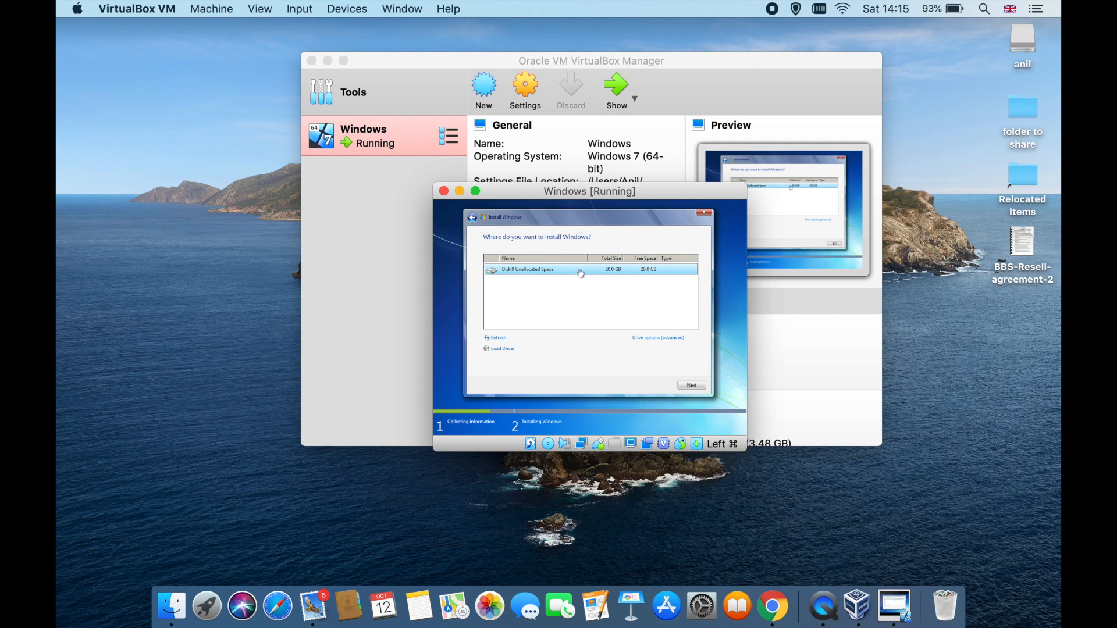
left_click(691, 386)
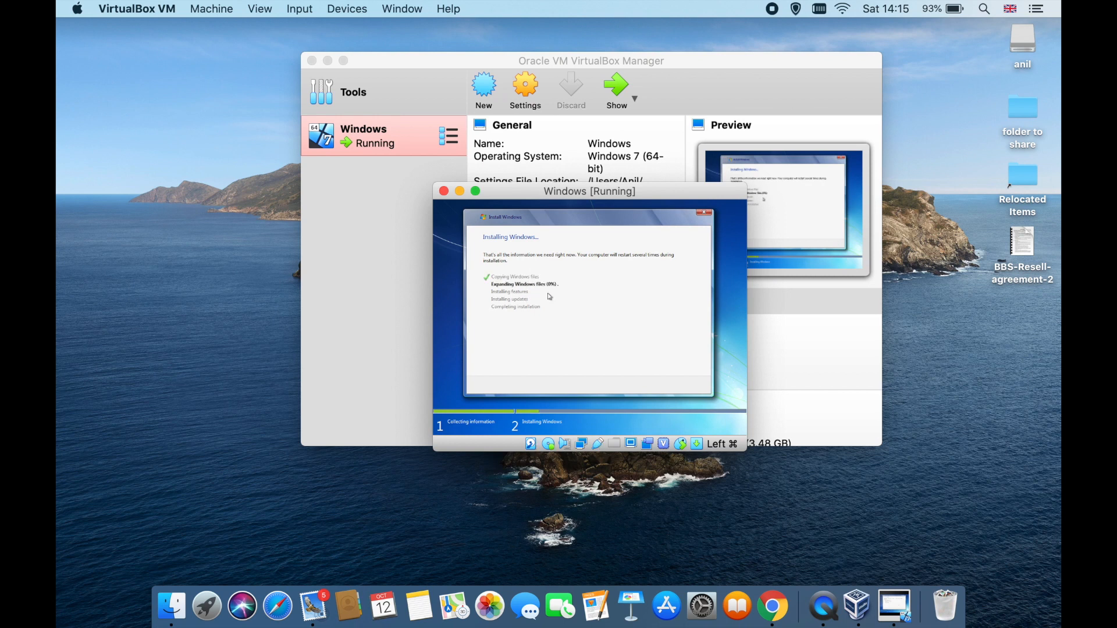
left_click(772, 9)
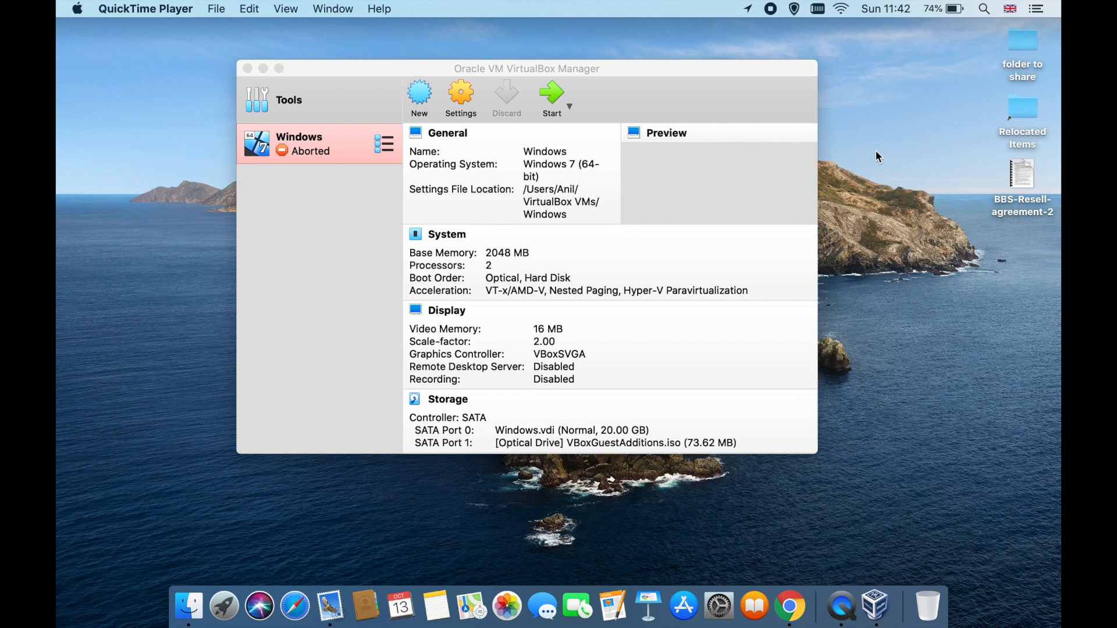
Step: Start the installed Windows virtual machine and move its window toward the middle of the Mac desktop
left_click_drag(563, 68, 573, 64)
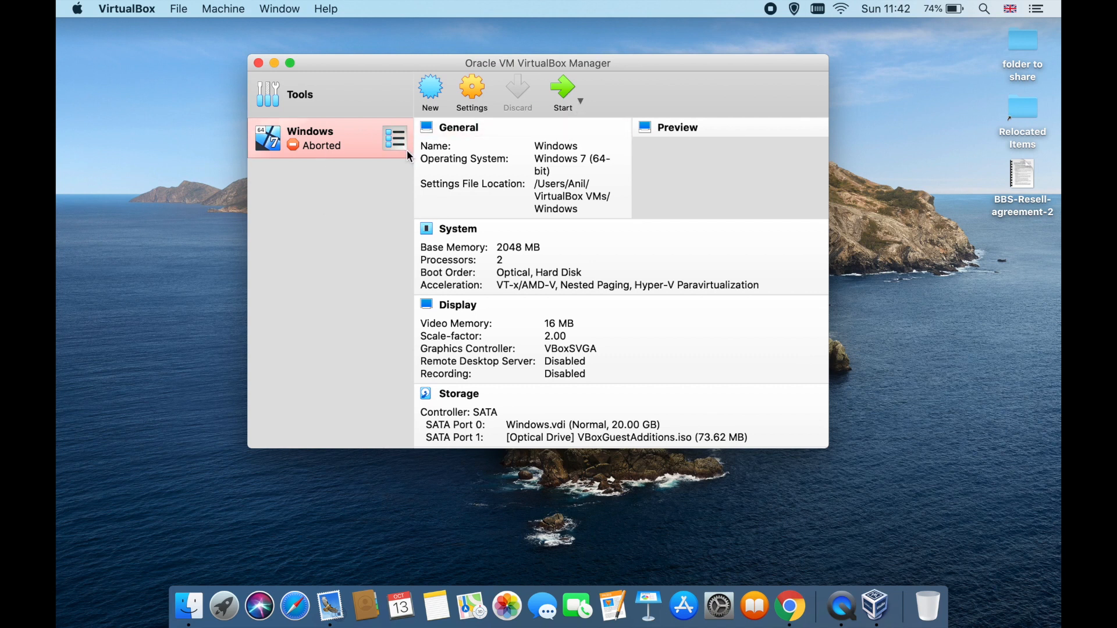
left_click(569, 87)
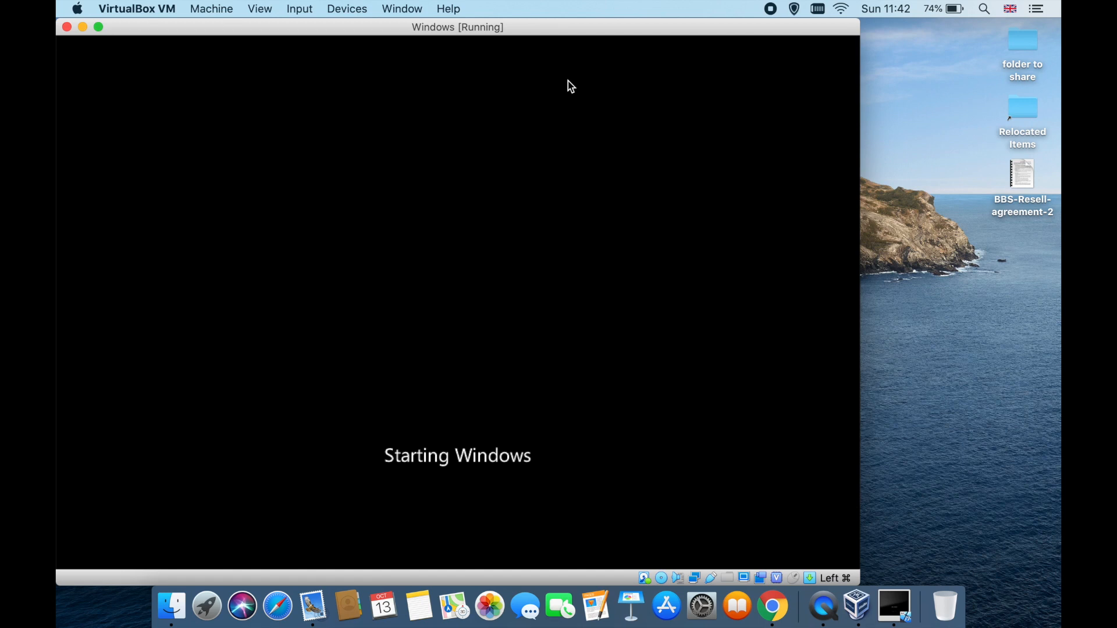
left_click_drag(533, 28, 587, 25)
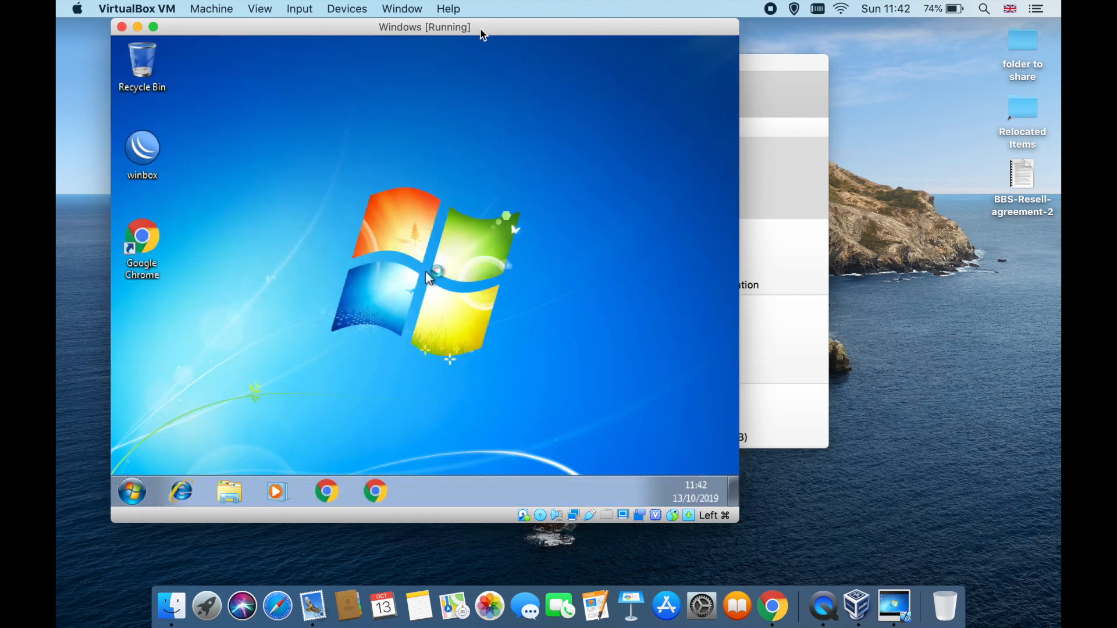
left_click_drag(484, 29, 614, 32)
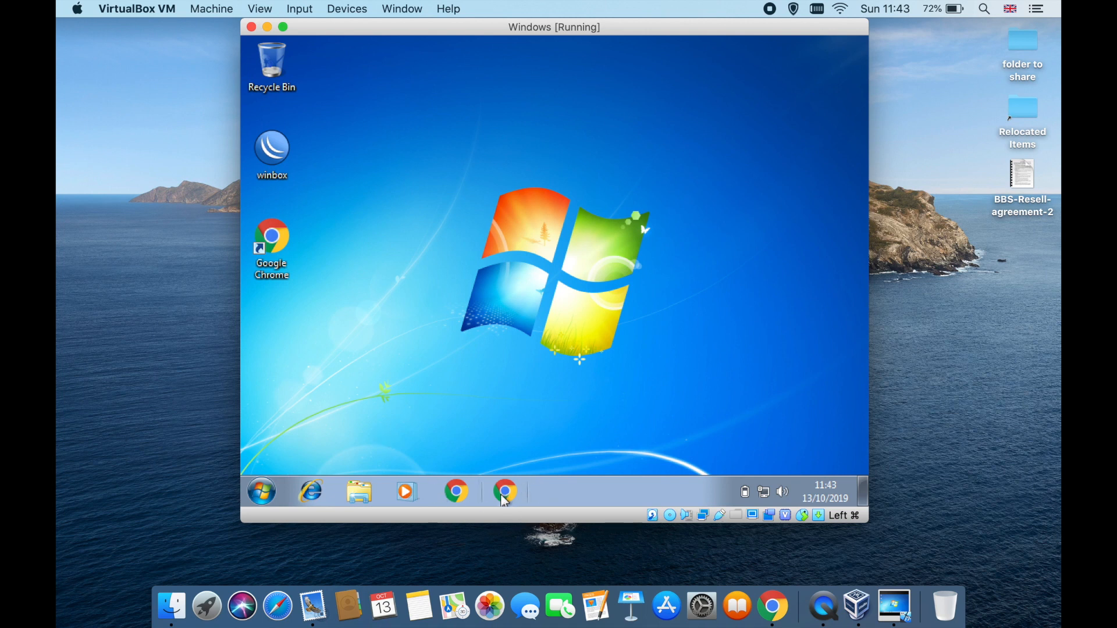
Step: Look over the file libraries and the Start menu in the Windows 7 guest, closing each after viewing
left_click(359, 492)
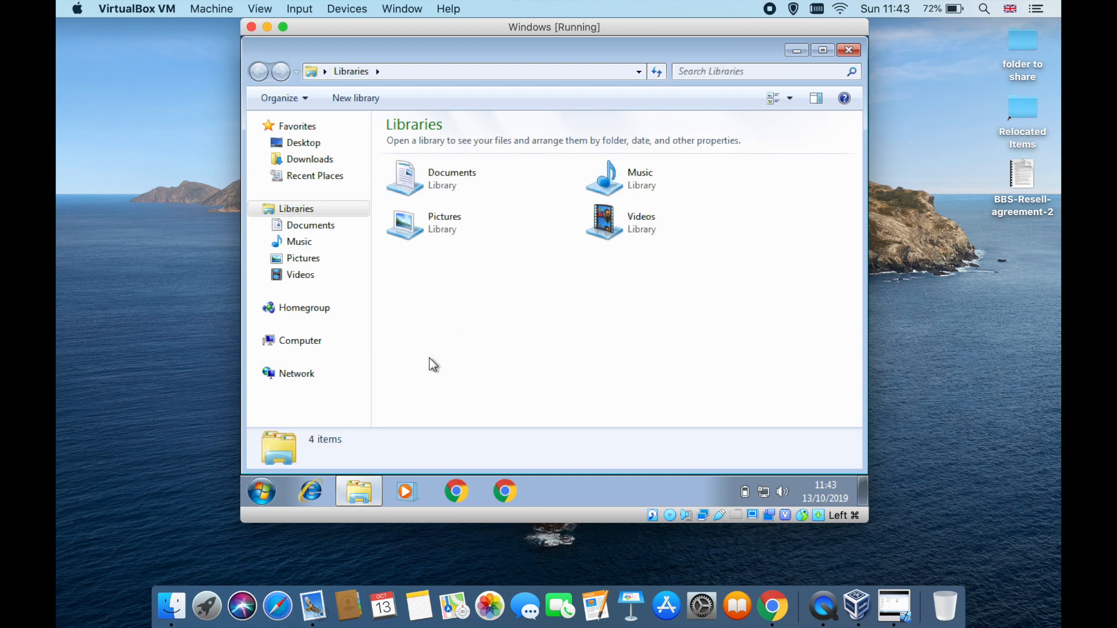
left_click(854, 50)
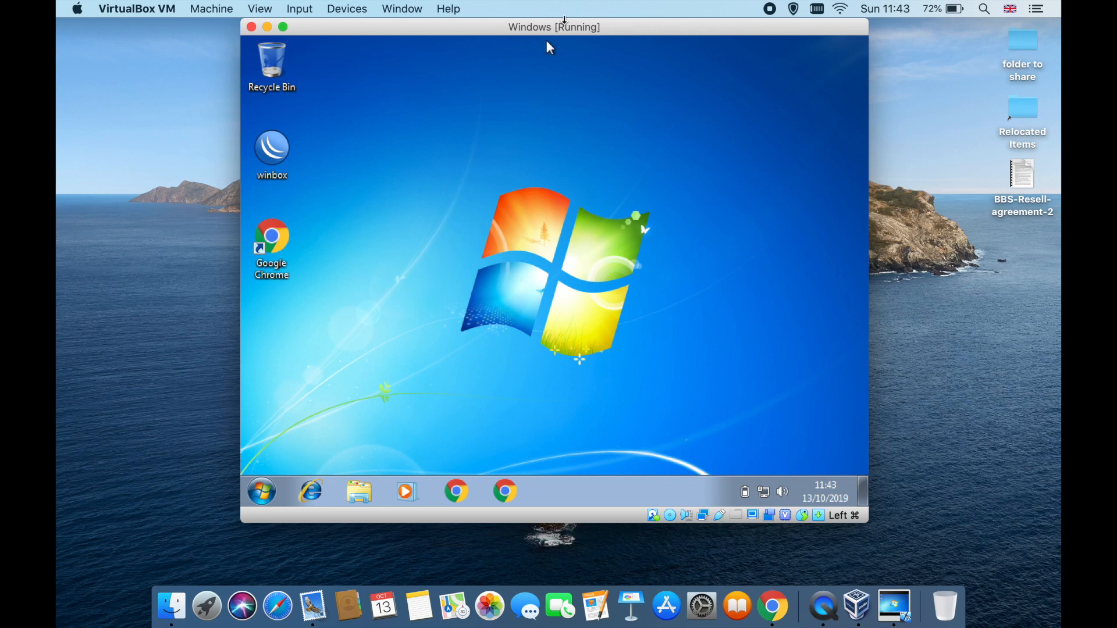
mouse_move(559, 34)
left_mouse_down()
mouse_move(563, 60)
mouse_move(573, 37)
mouse_move(561, 42)
mouse_move(566, 105)
mouse_move(563, 45)
left_mouse_up()
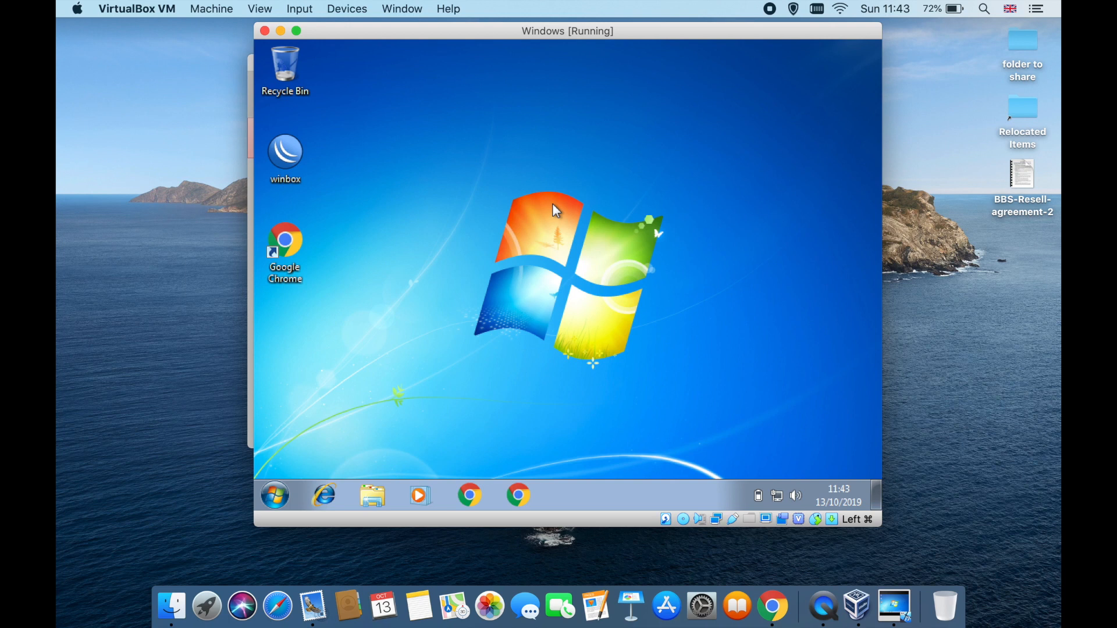
left_click(277, 494)
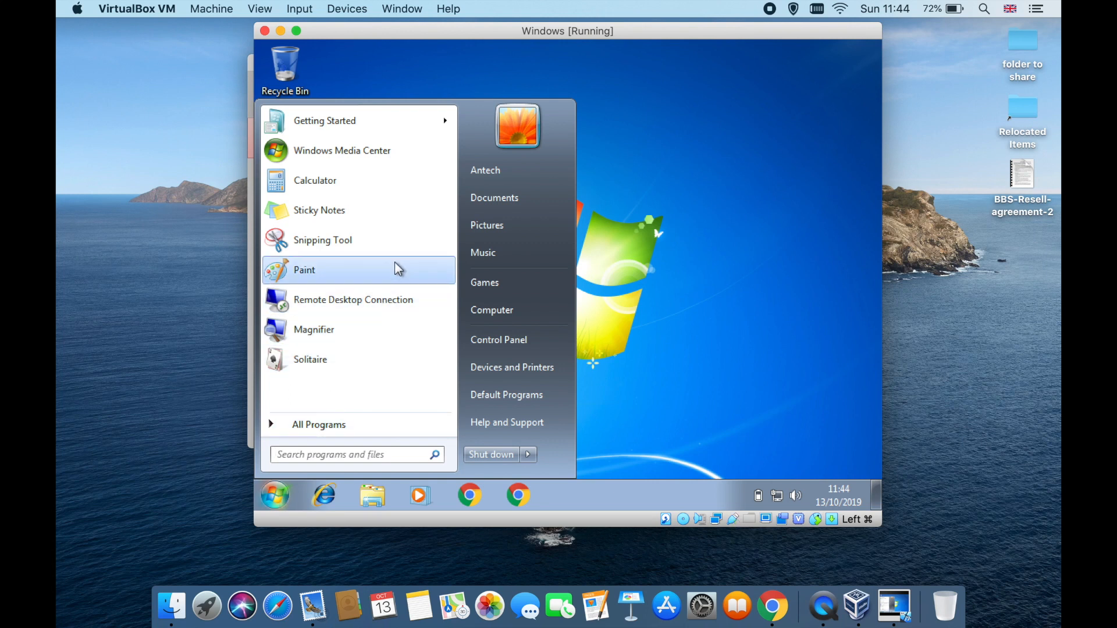
left_click(623, 137)
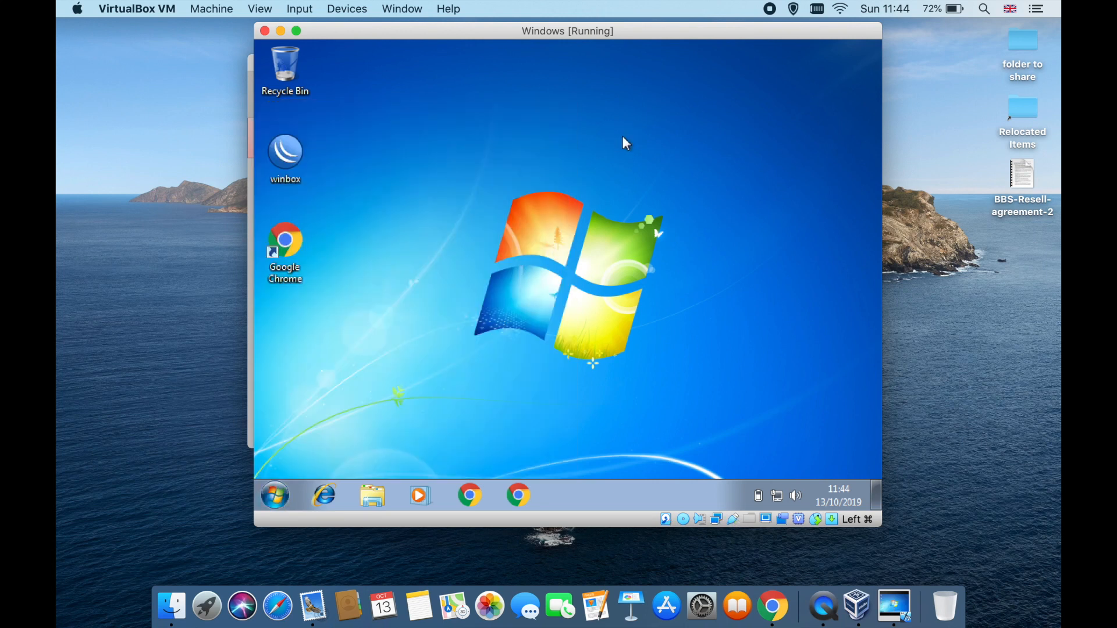